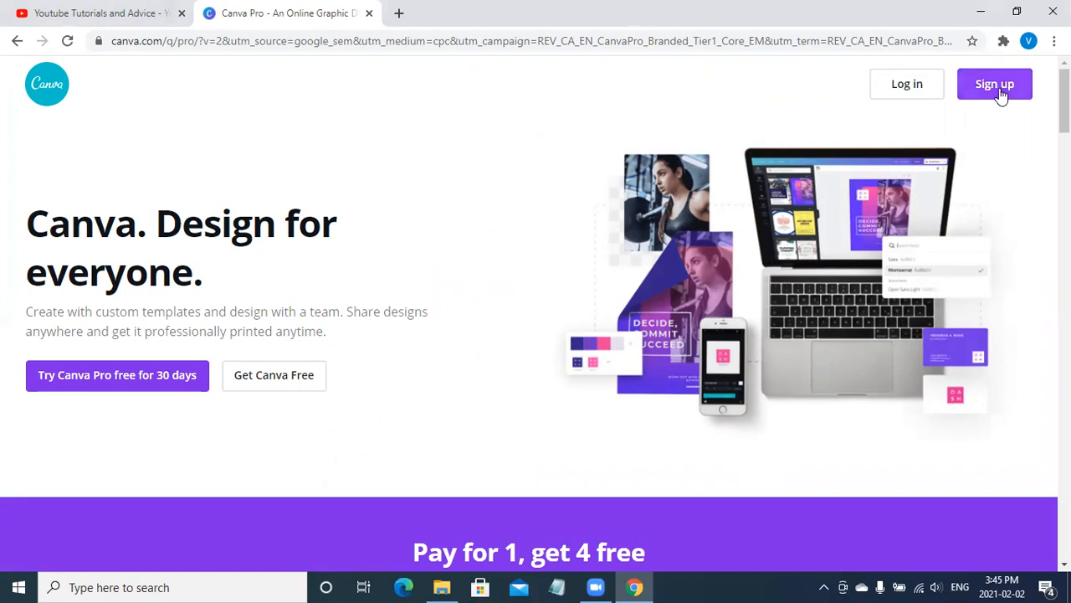
Sign up for a new Canva account using an existing Google account.
left_click(998, 87)
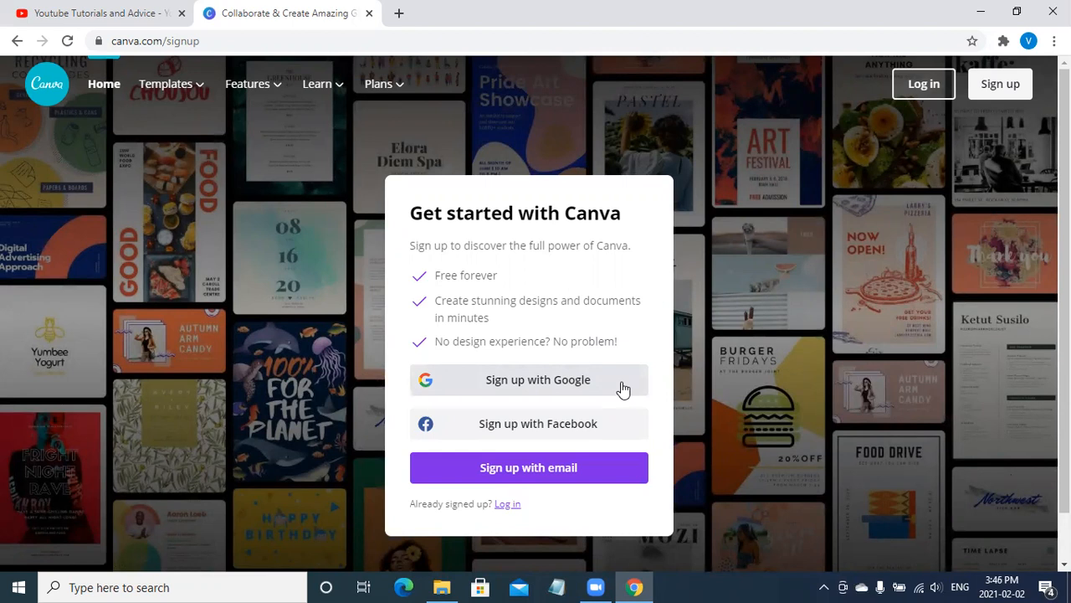
left_click(576, 469)
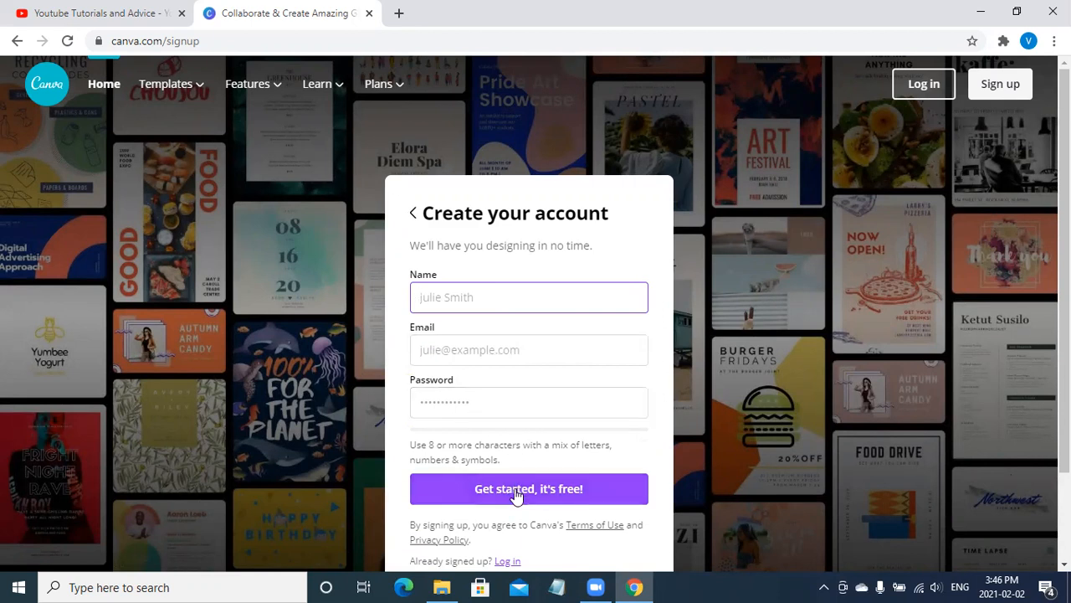
left_click(414, 214)
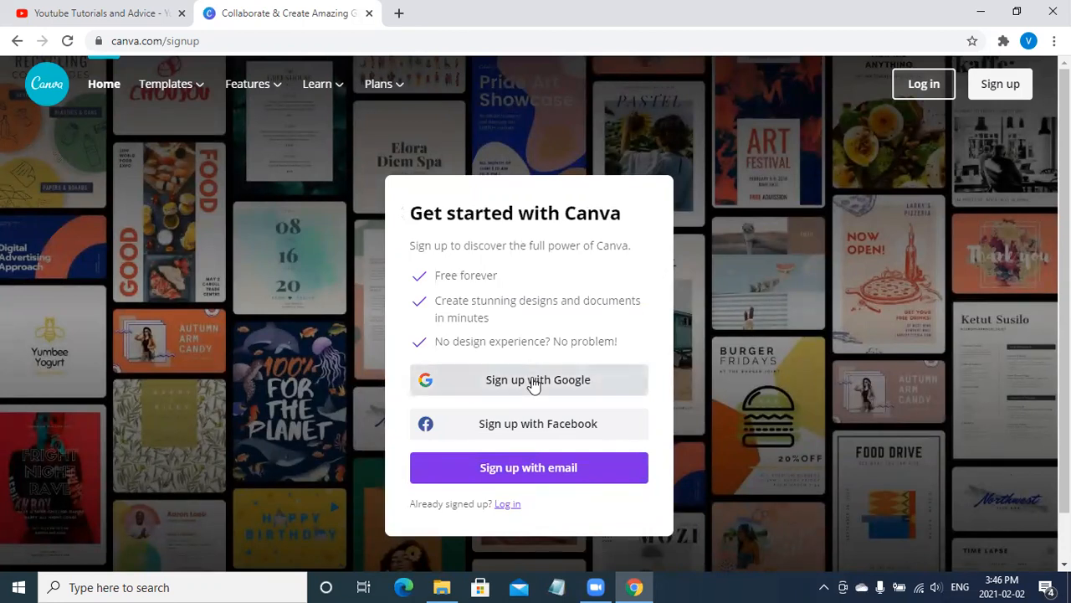
left_click(534, 382)
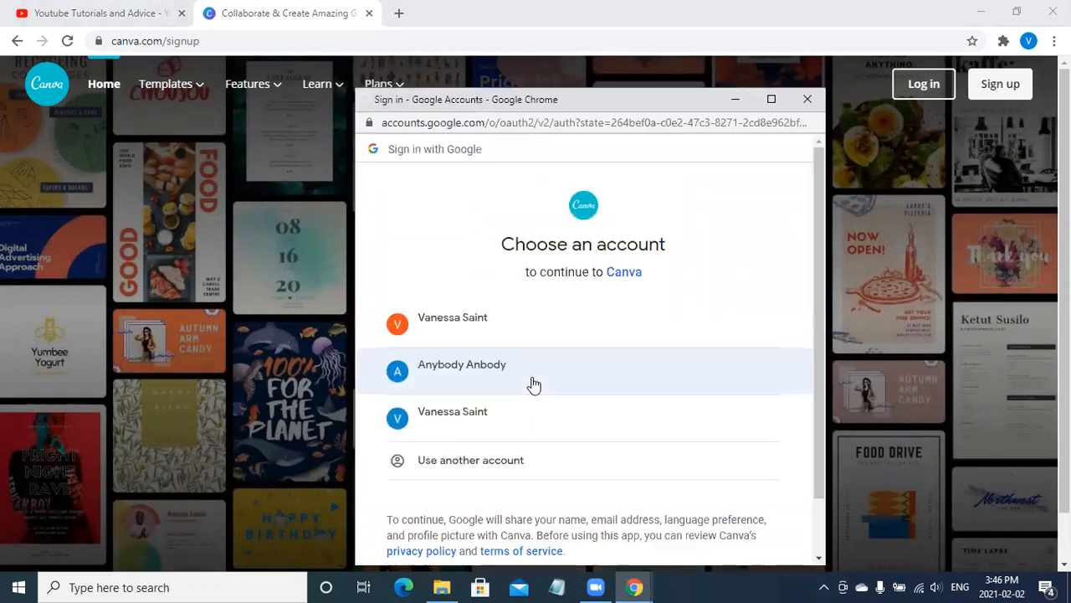
left_click(532, 426)
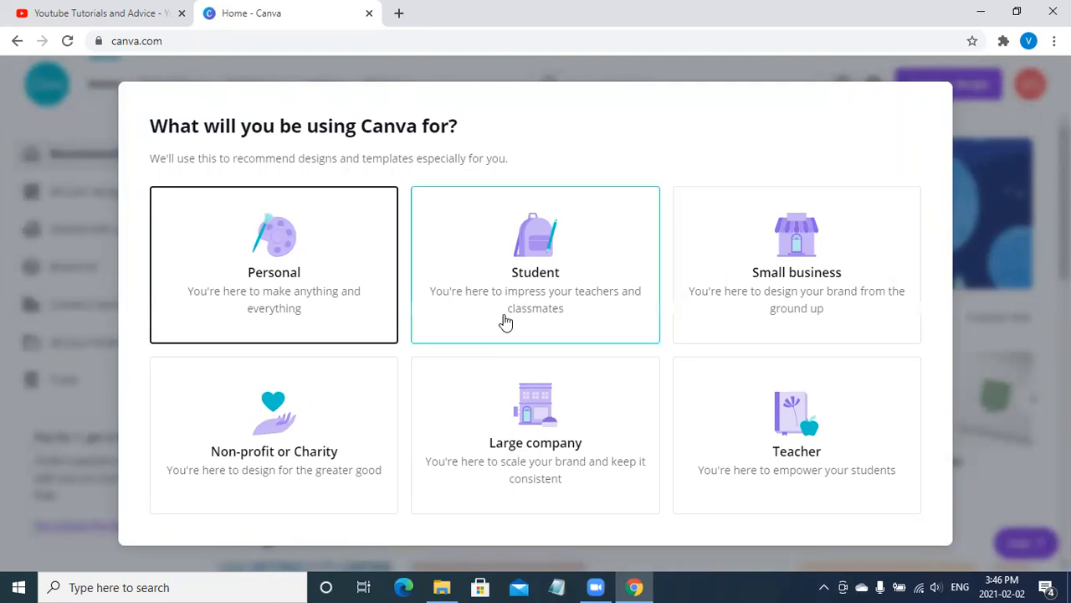
Complete the onboarding for Personal use, declining the Canva Pro trial and skipping the data sharing and welcome tour.
left_click(333, 313)
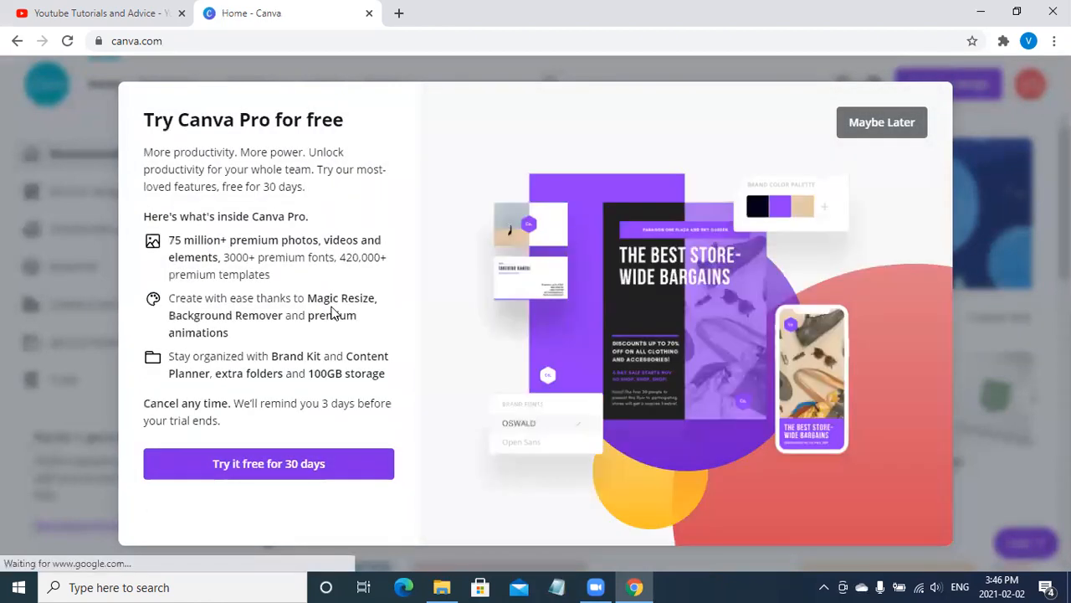
left_click(315, 467)
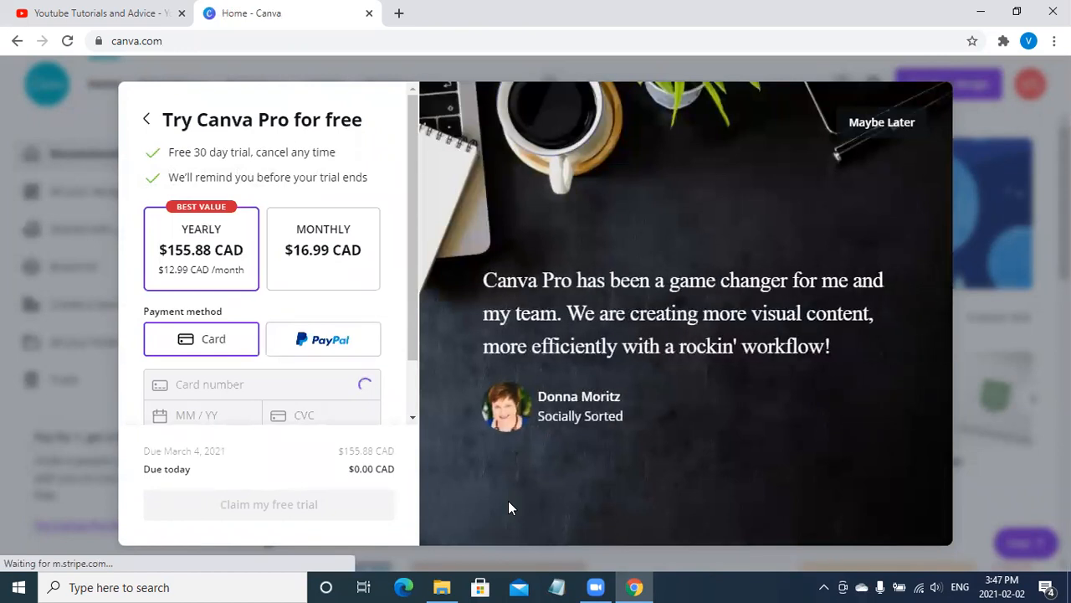
left_click(889, 126)
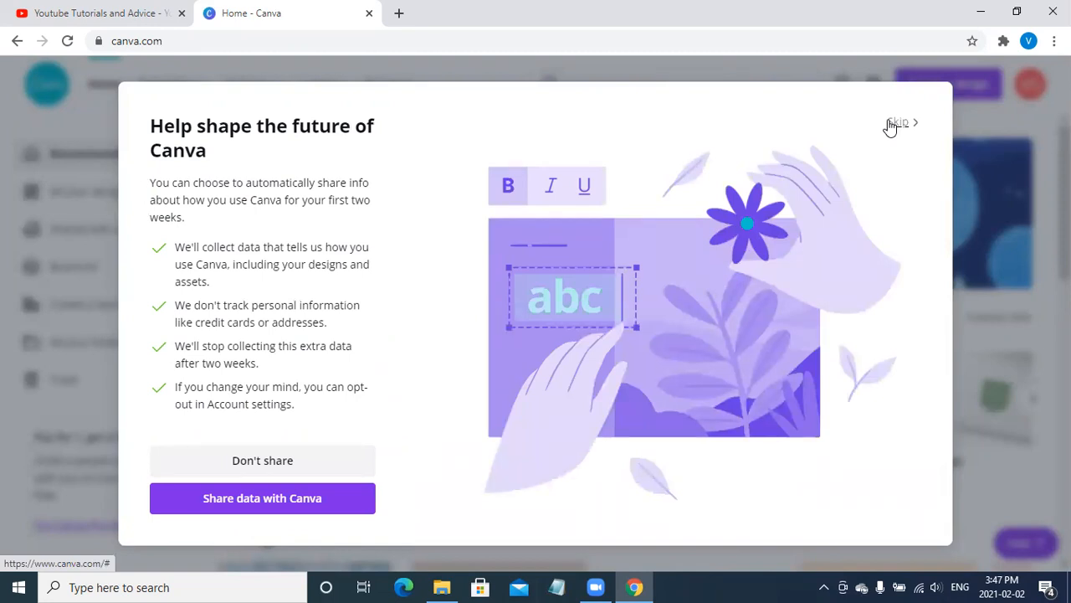
left_click(890, 123)
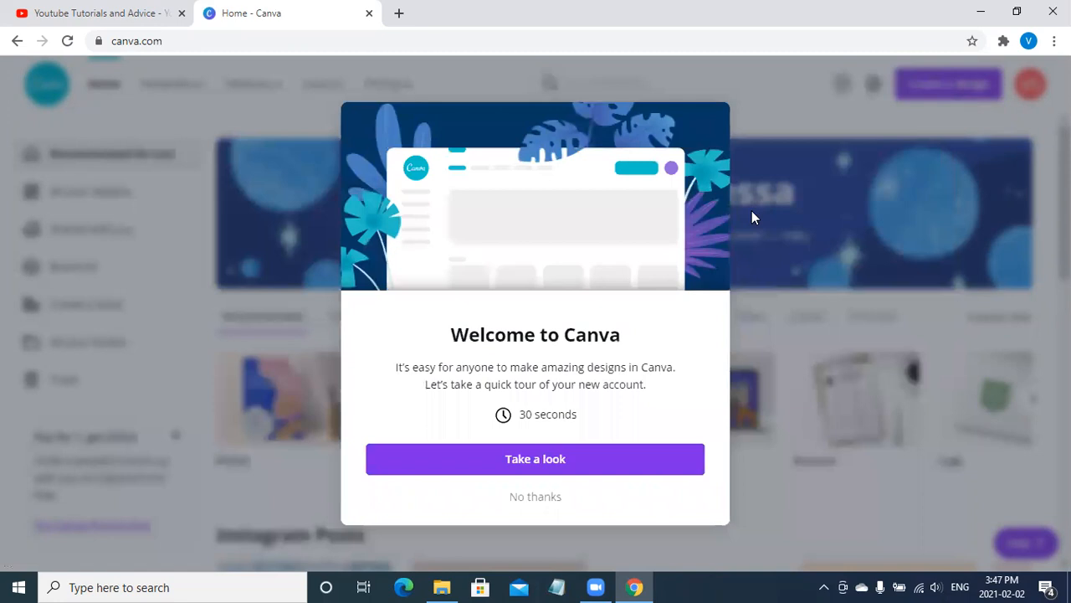
left_click(544, 496)
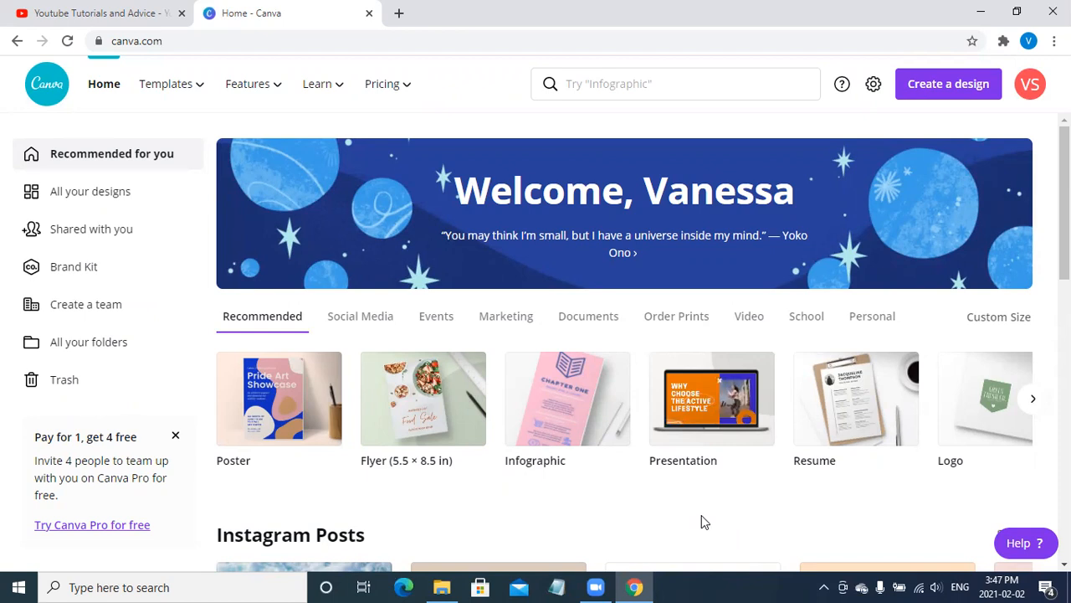
Find the YouTube Thumbnail design type (1280 × 720 px) and create a blank design from it.
left_click(638, 87)
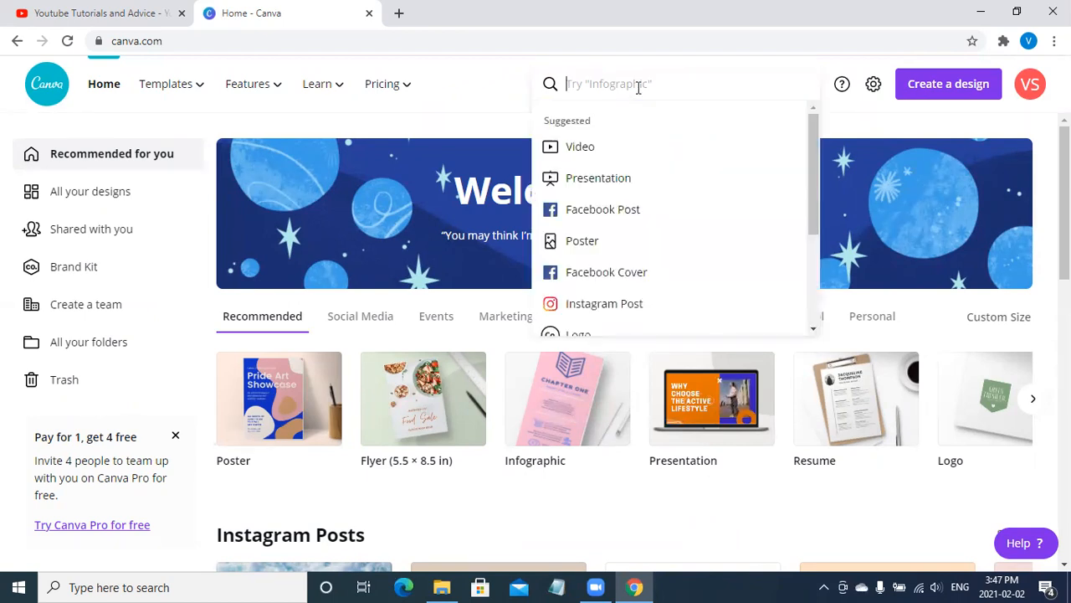
type("y")
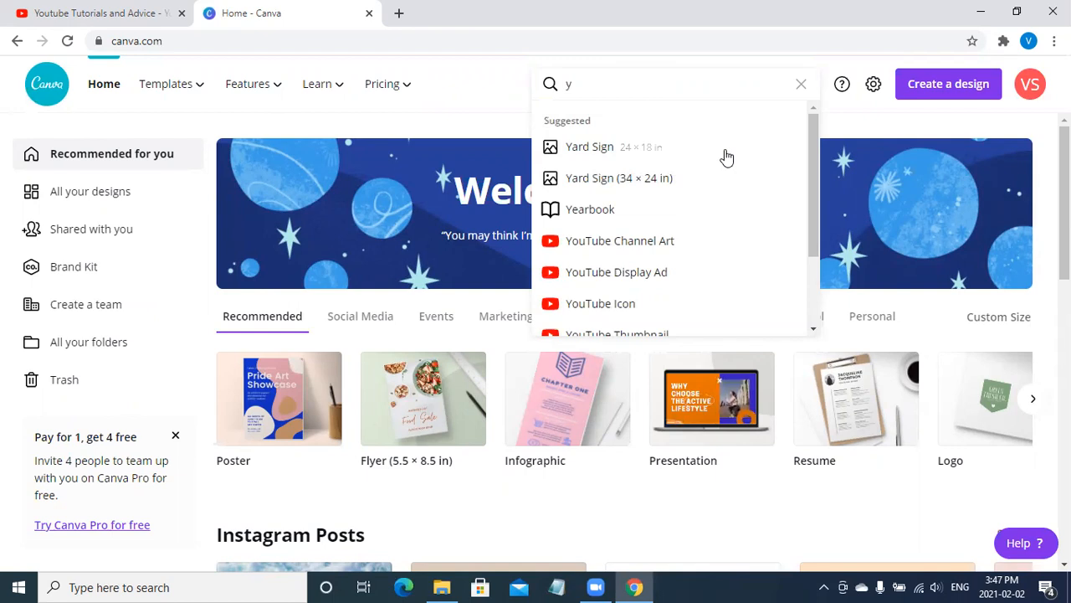
left_click_drag(813, 174, 815, 236)
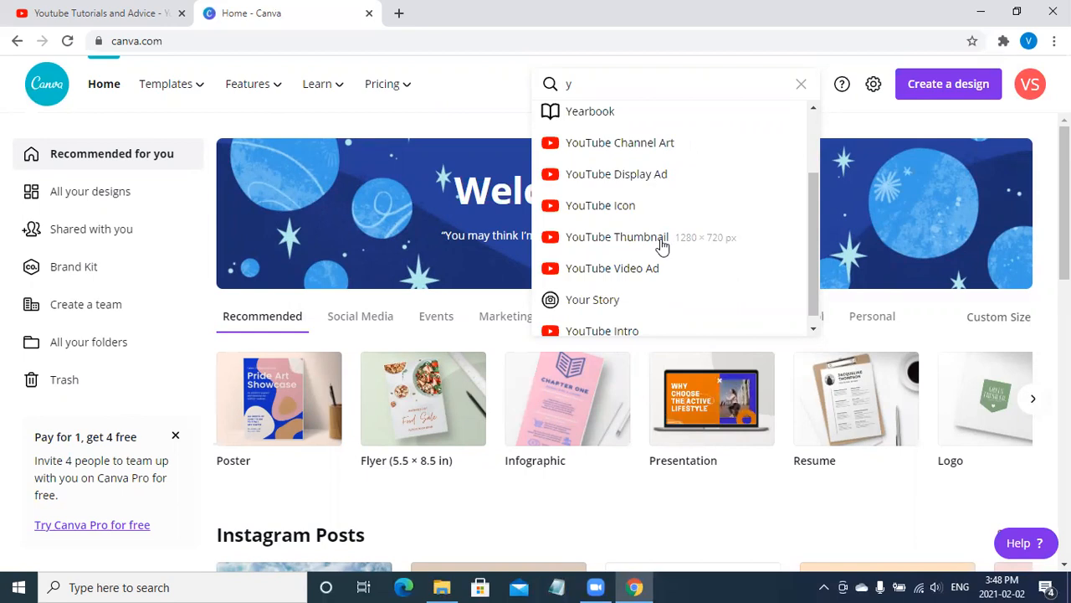
left_click(660, 240)
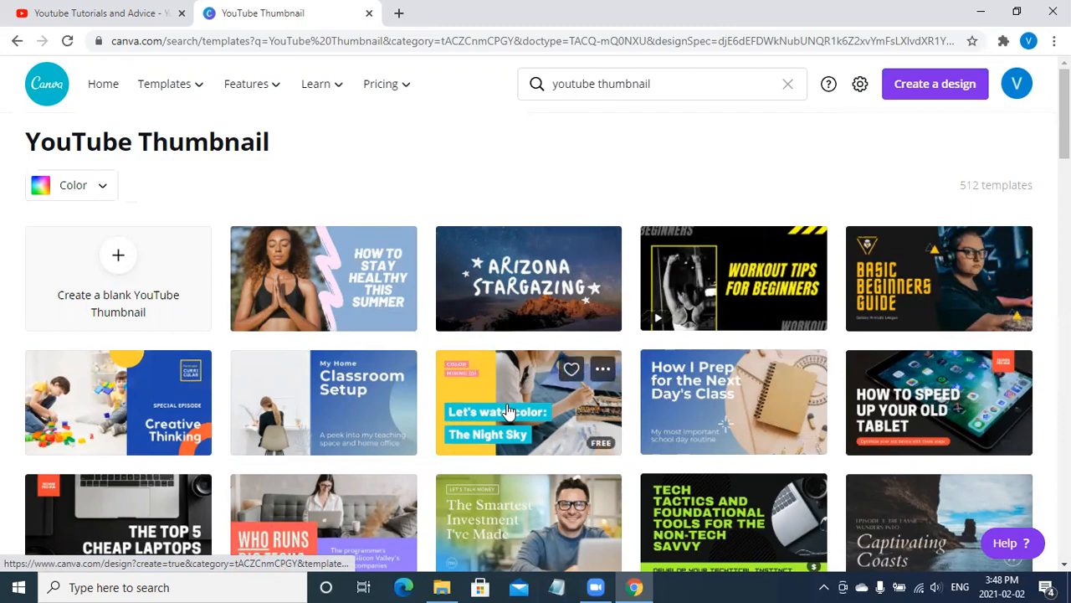
left_click(125, 272)
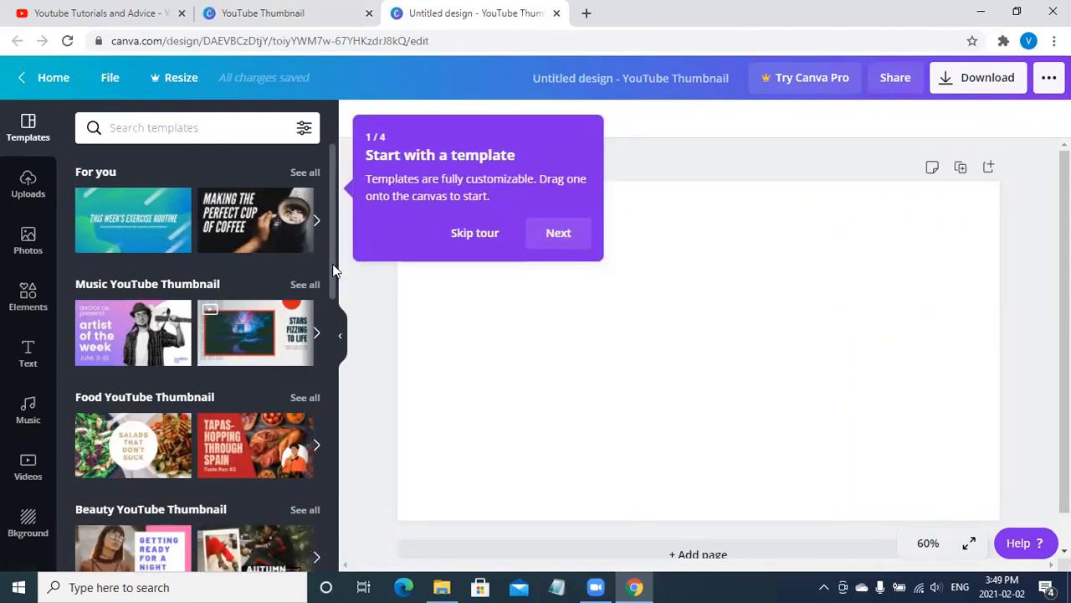
Browse the thumbnail templates and apply the "This Week's Exercise Routine" page from the blue and green fitness set.
left_click_drag(332, 264, 339, 533)
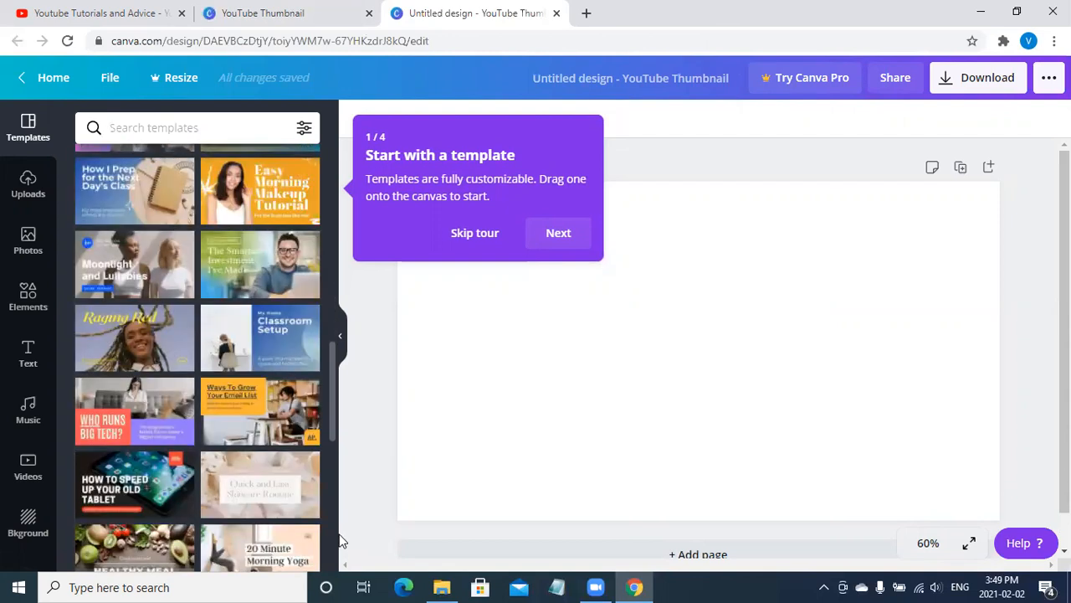
left_click_drag(332, 357, 333, 502)
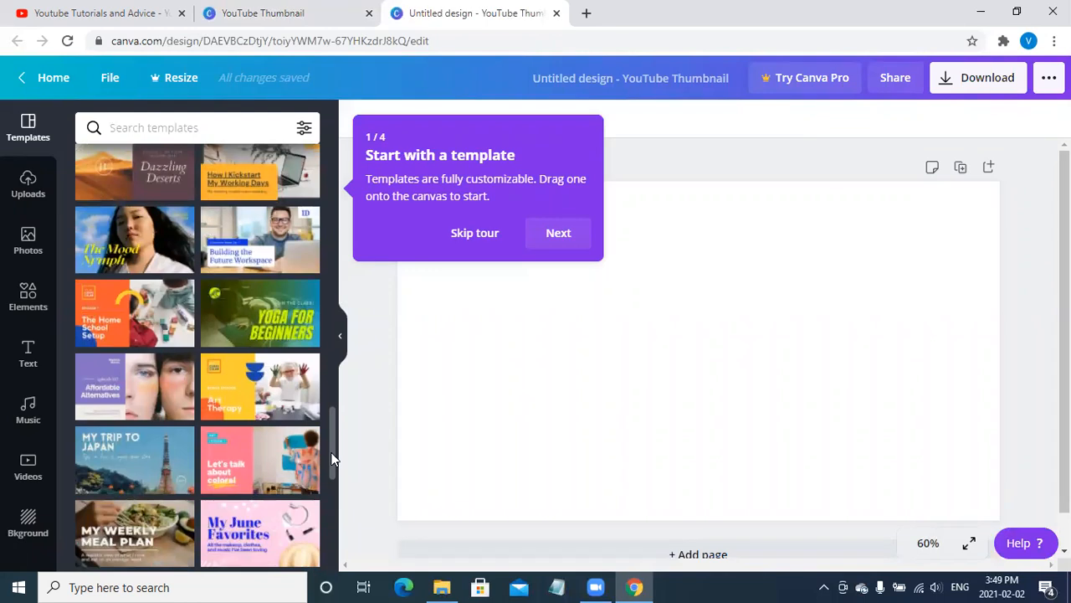
scroll(330, 474, "down", 5)
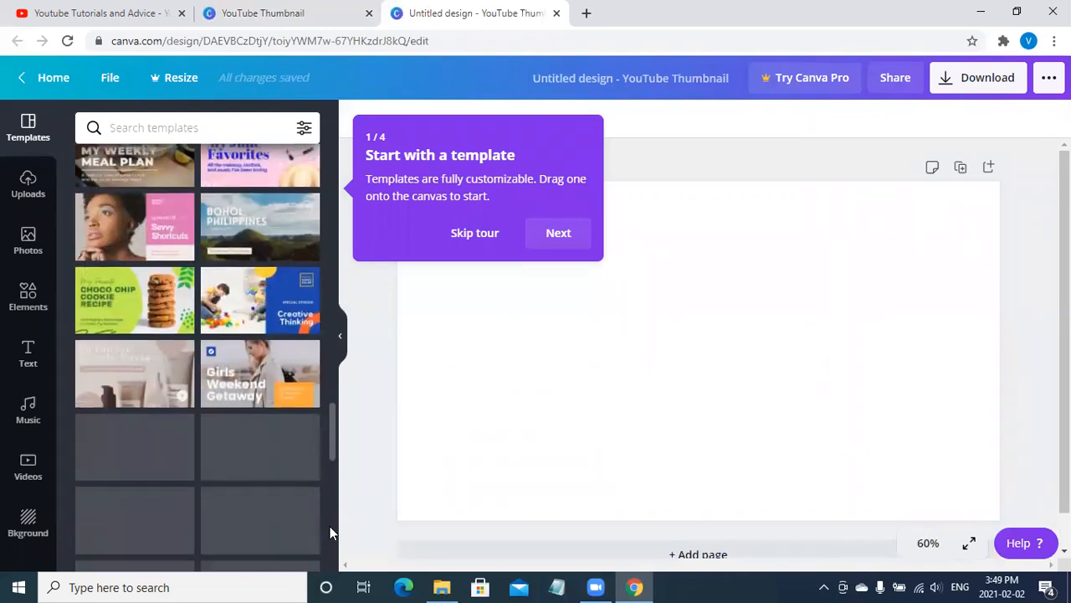
scroll(331, 533, "down", 3)
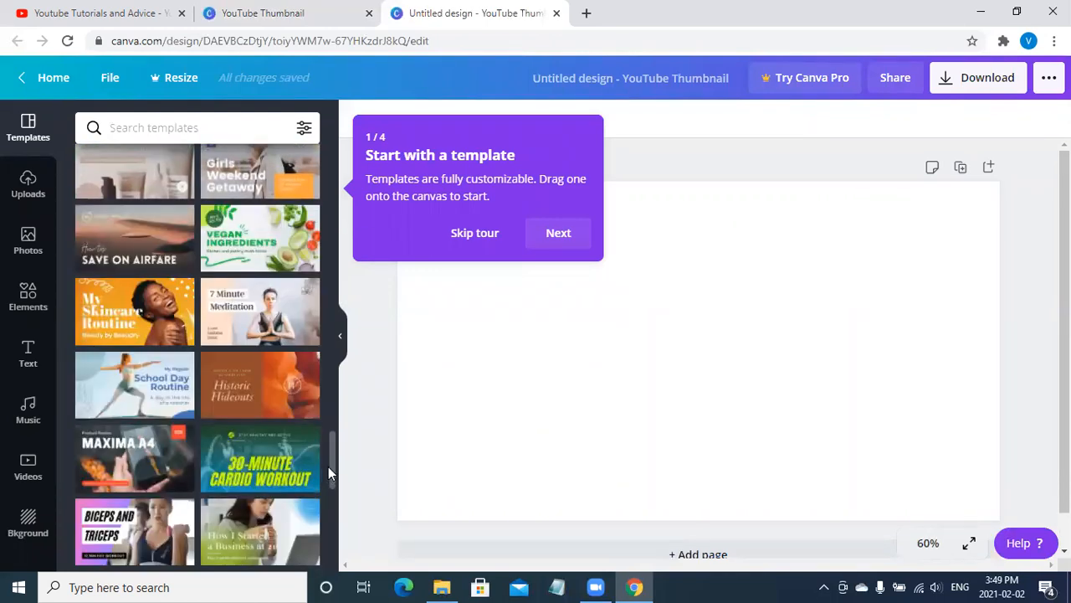
scroll(331, 471, "down", 8)
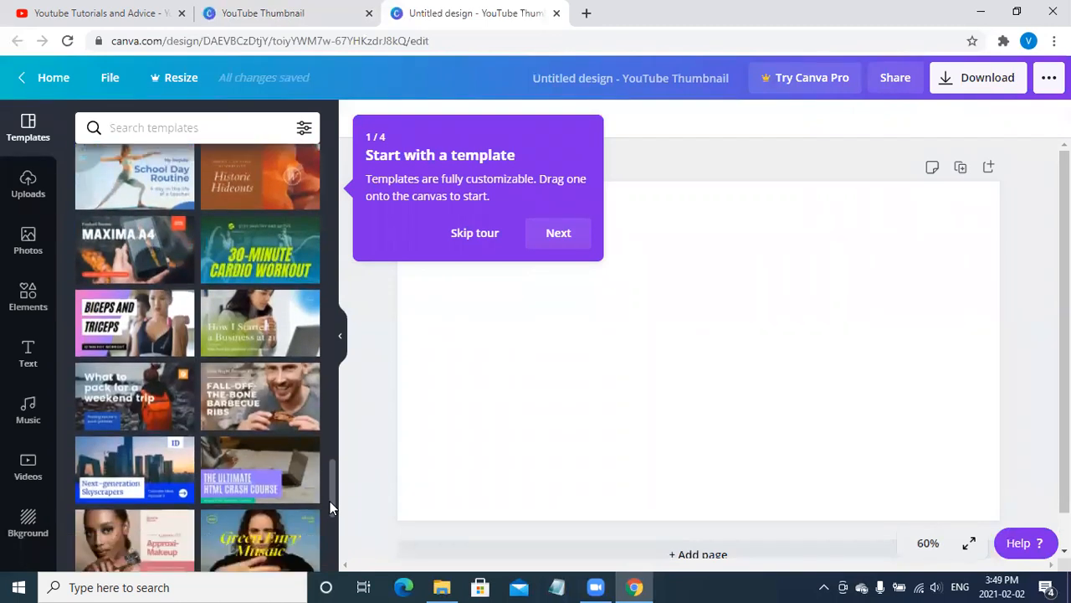
scroll(333, 539, "down", 3)
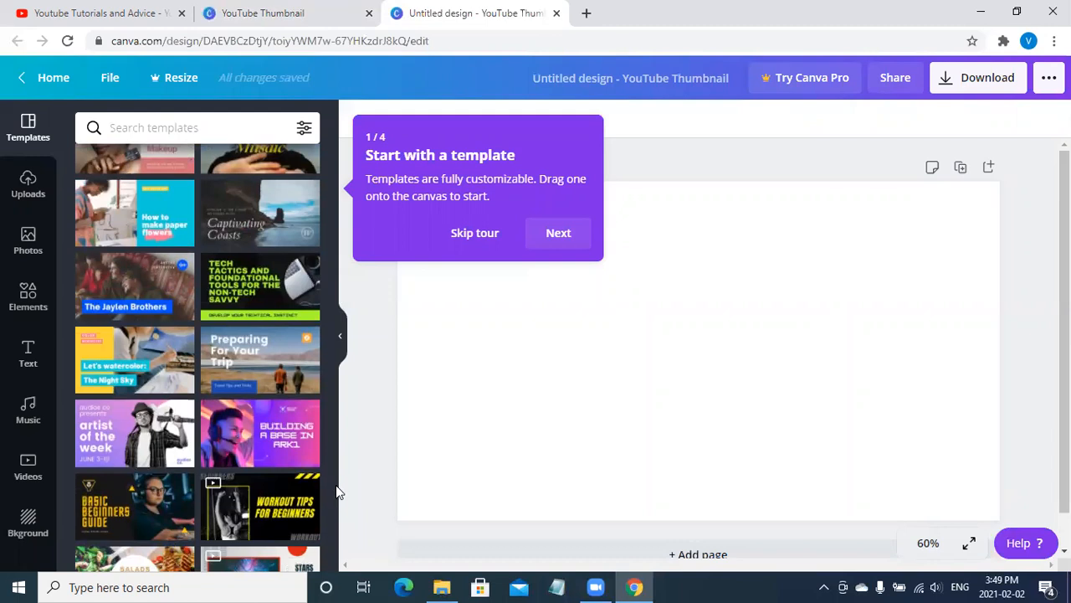
left_click_drag(330, 483, 326, 195)
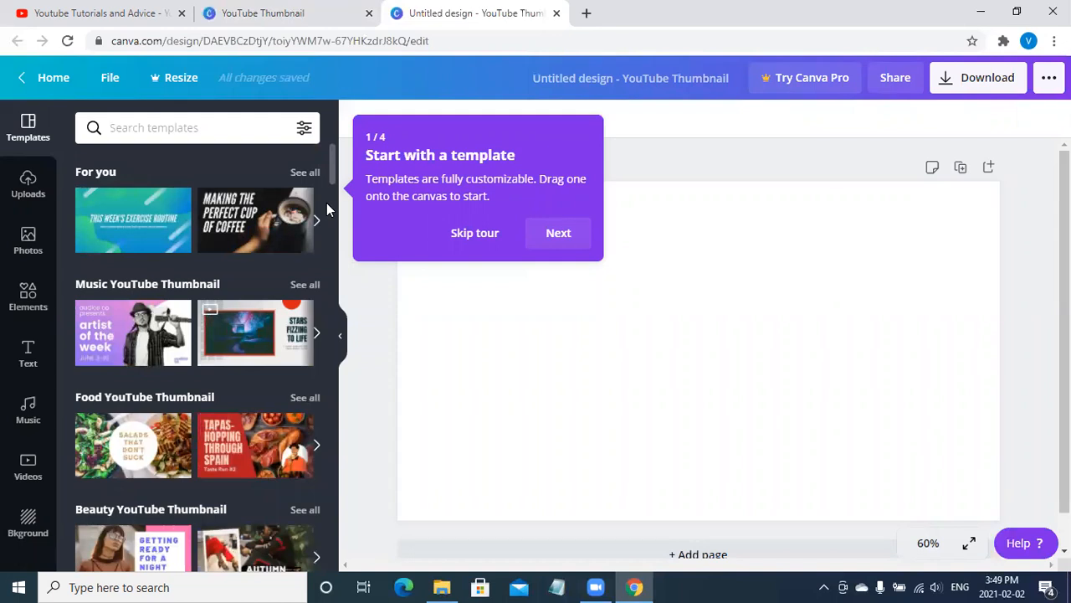
left_click(140, 215)
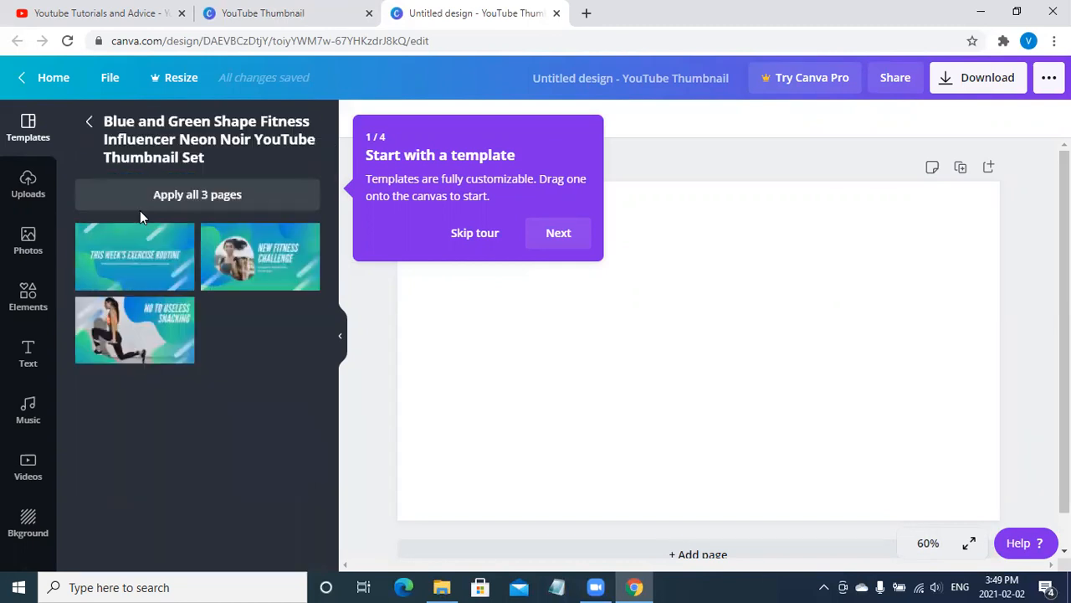
left_click(180, 266)
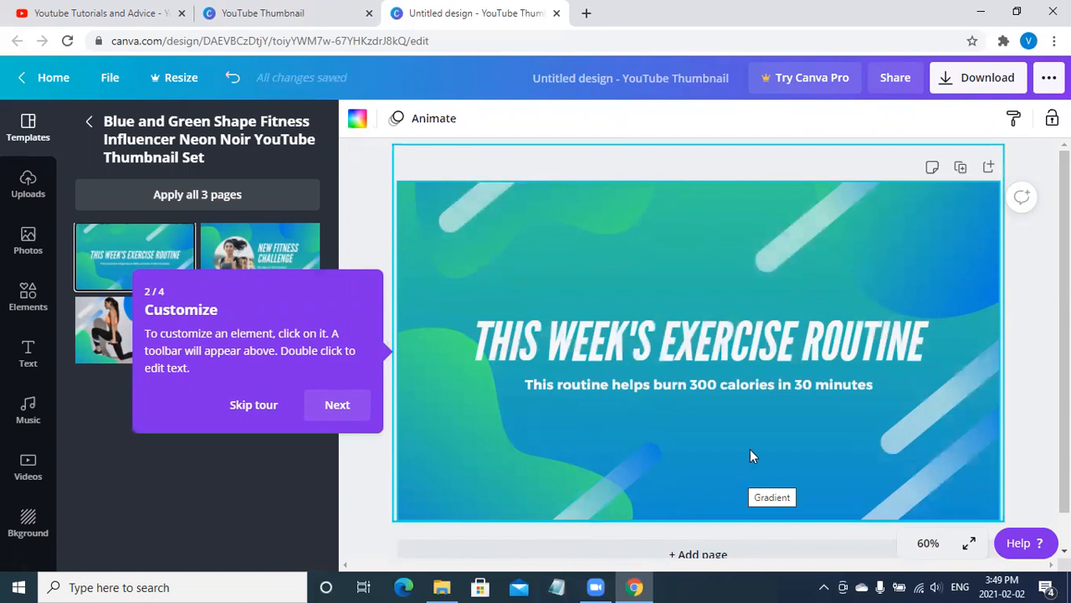
Replace the thumbnail's headline text with "MY FAVOURITE BRANDS".
left_click(743, 352)
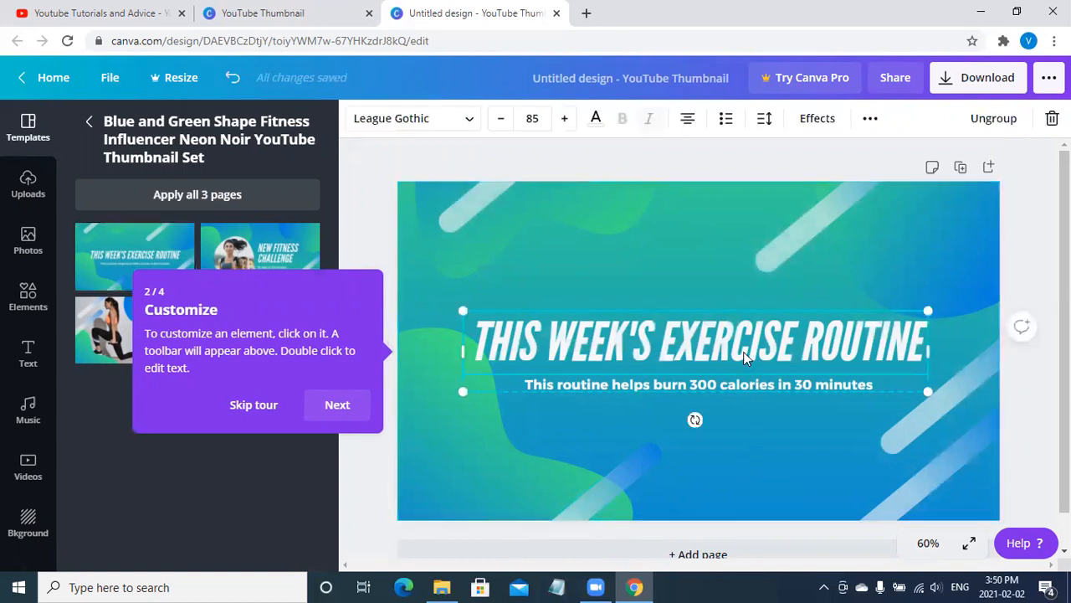
double_click(897, 340)
key("BackSpace")
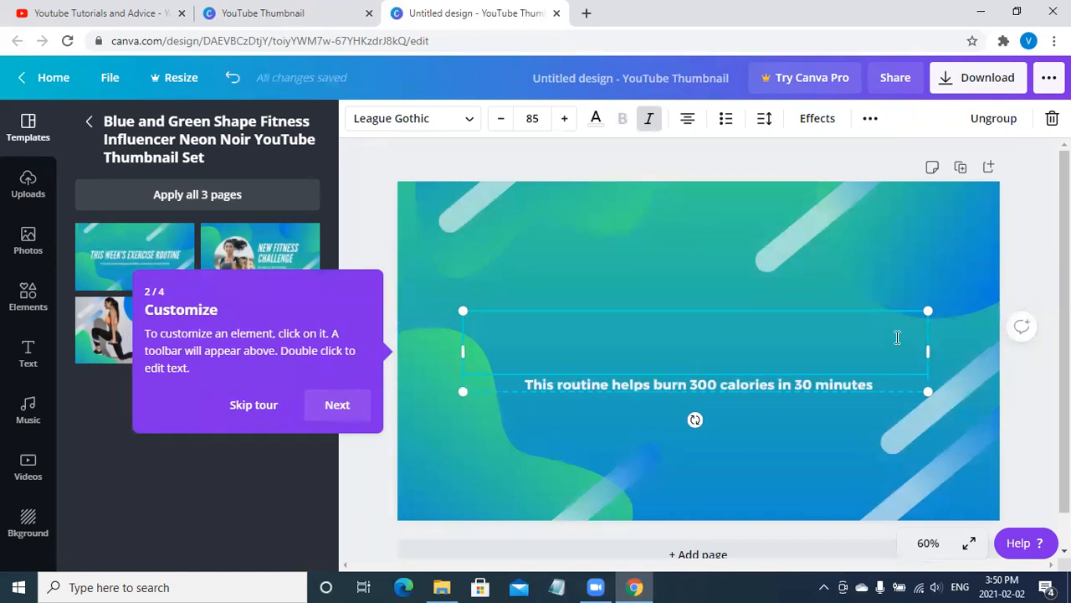
type("MY")
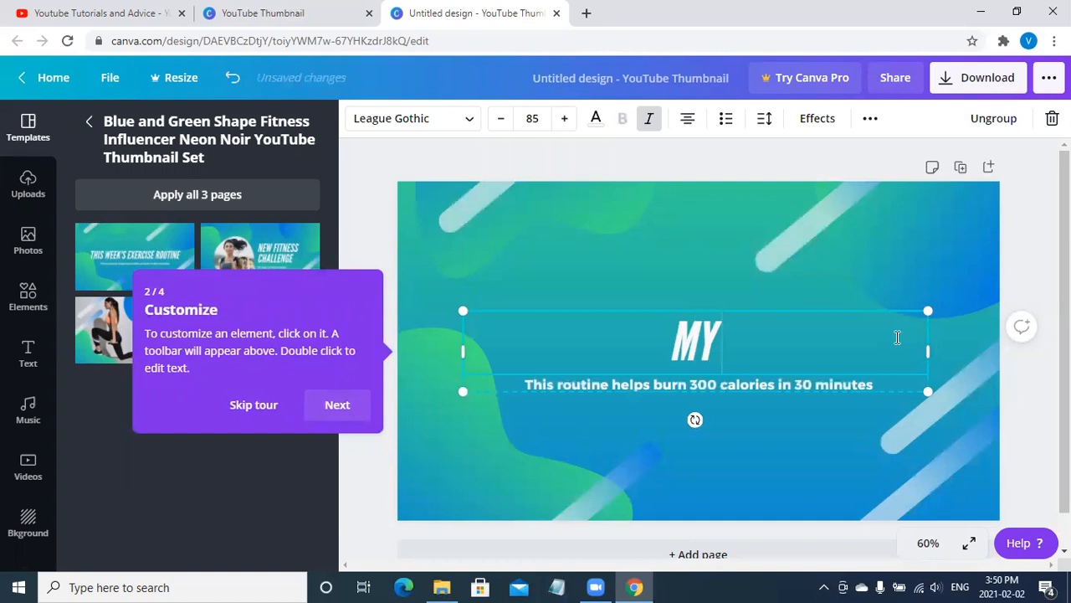
type(" FAFOU")
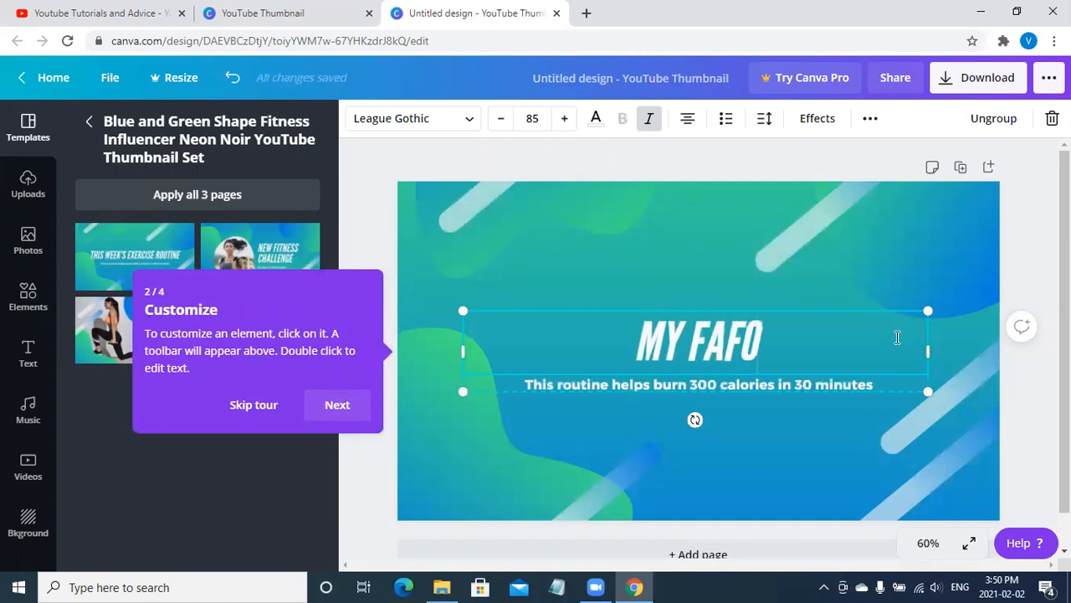
key("BackSpace")
key("BackSpace")
key("BackSpace")
type("VOUR")
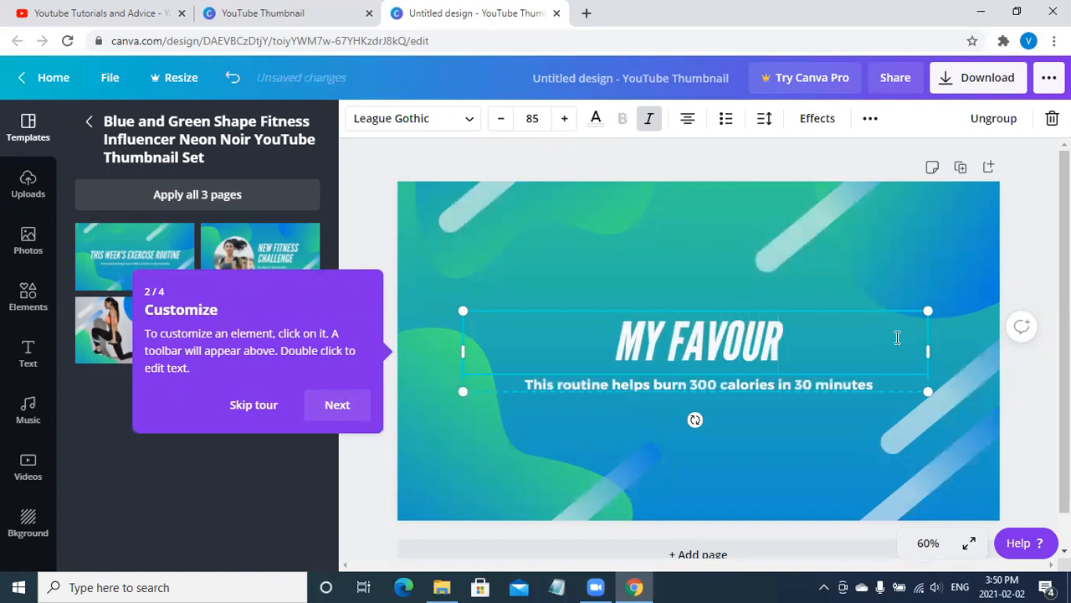
type("ITE BRANDS")
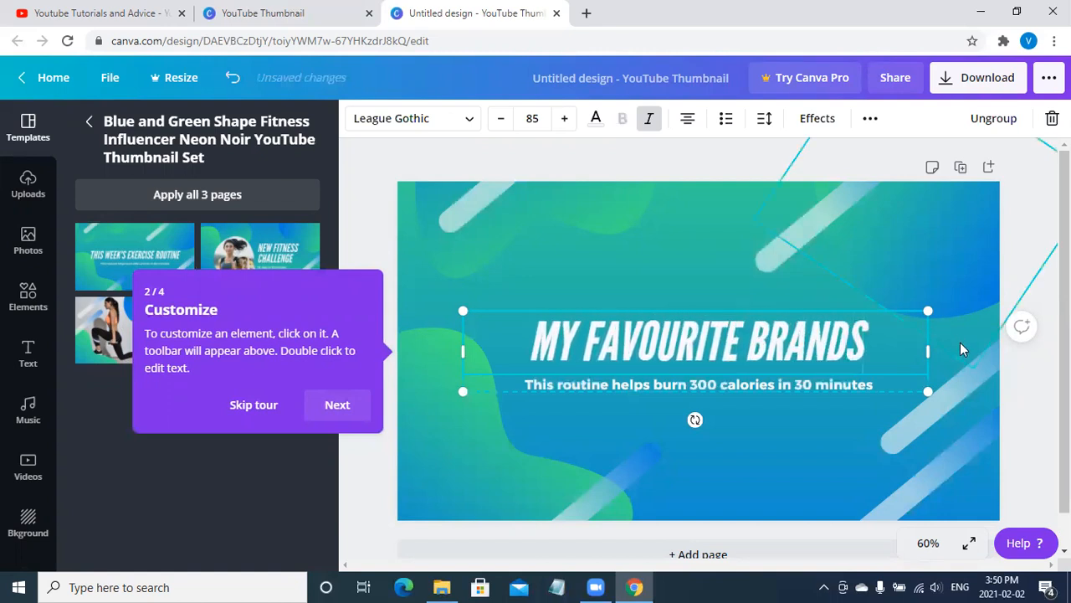
Replace the subtitle below the headline with "Grocery Stores".
left_click(810, 384)
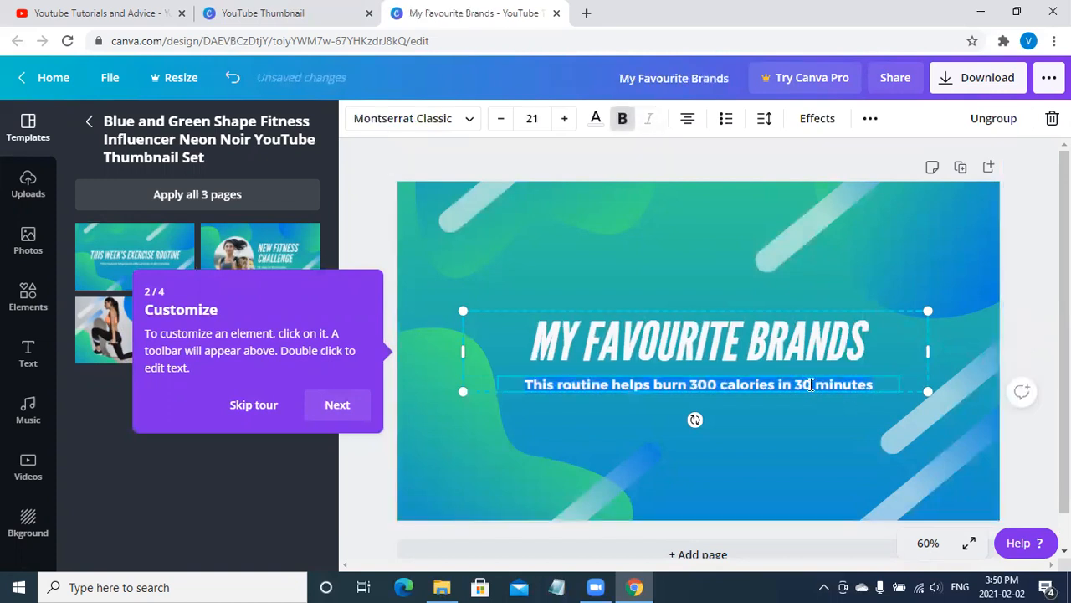
key("BackSpace")
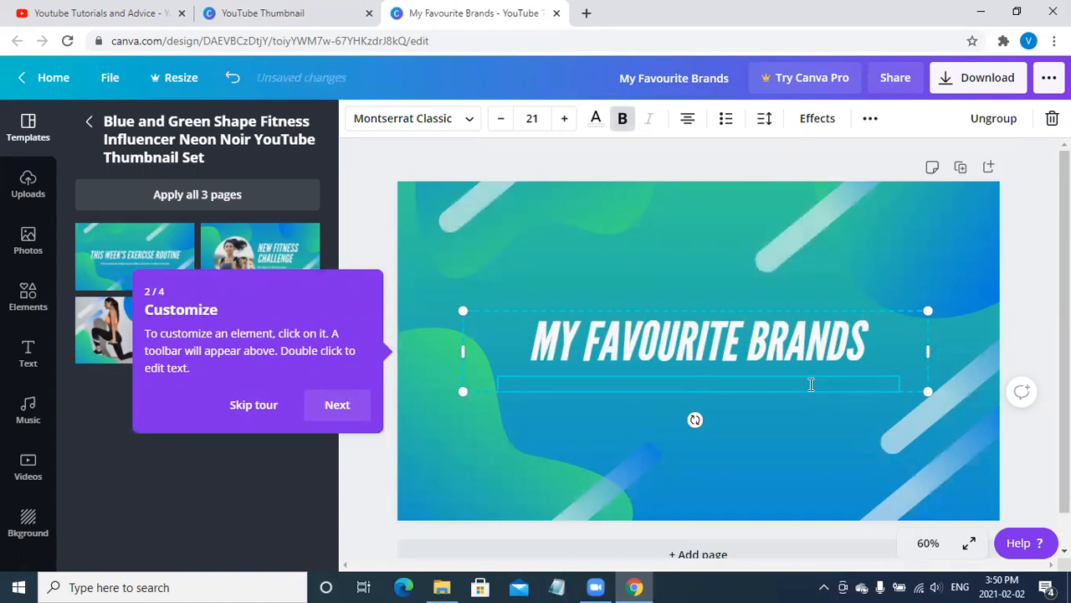
type("Grocerys")
key("BackSpace")
type("Stores")
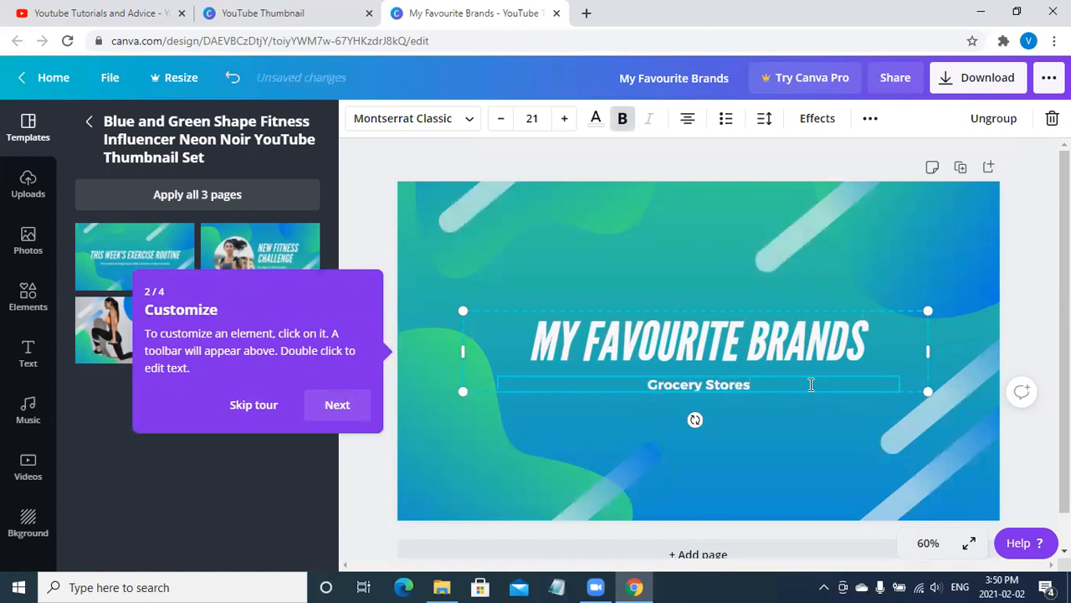
left_click(803, 424)
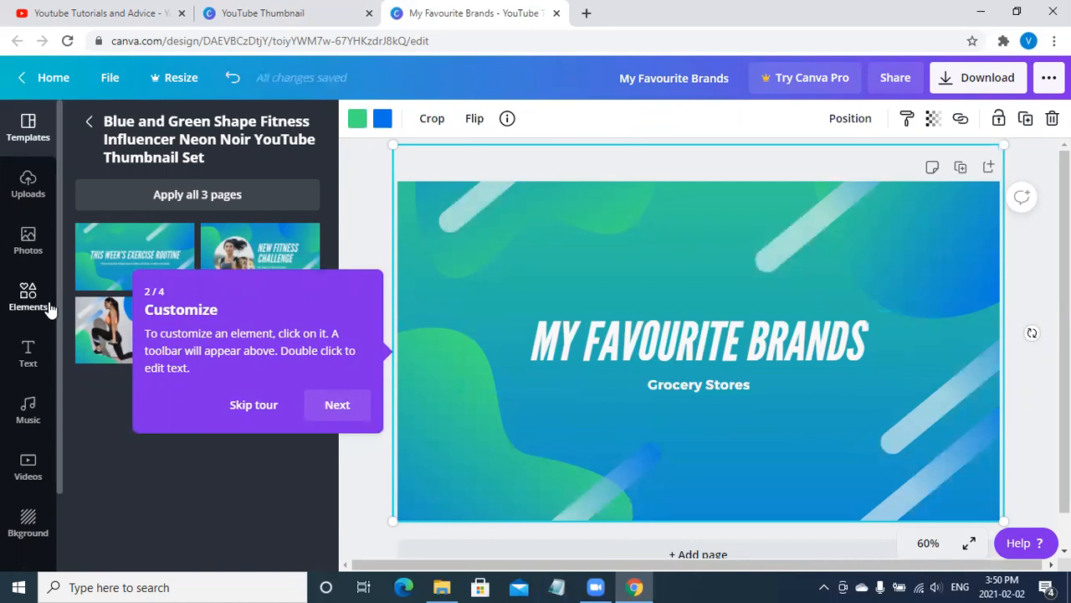
Show the uploaded media and skip the onboarding tour.
left_click(29, 202)
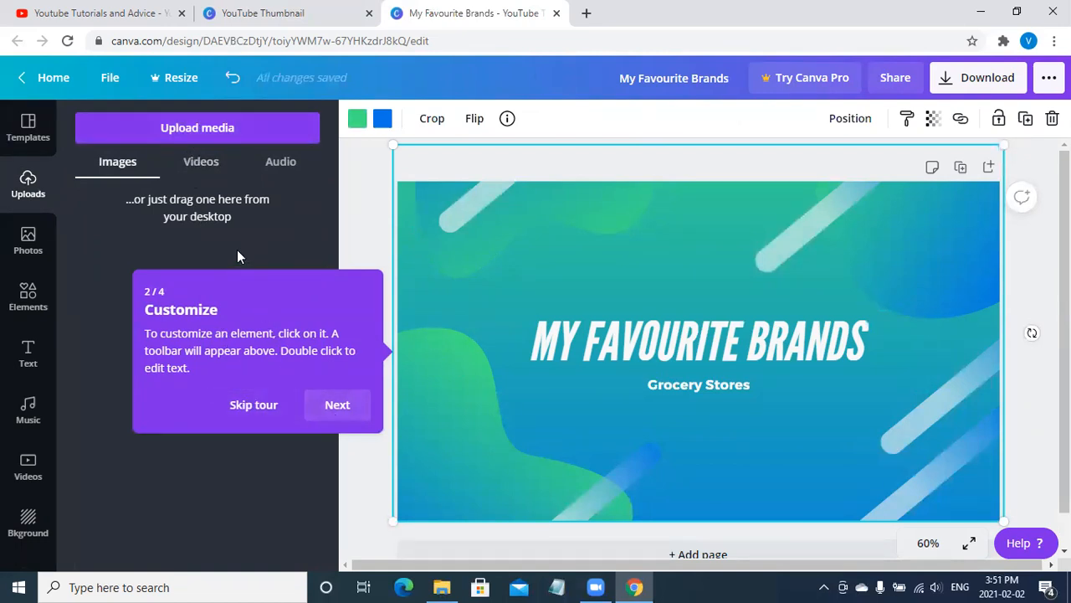
left_click(266, 407)
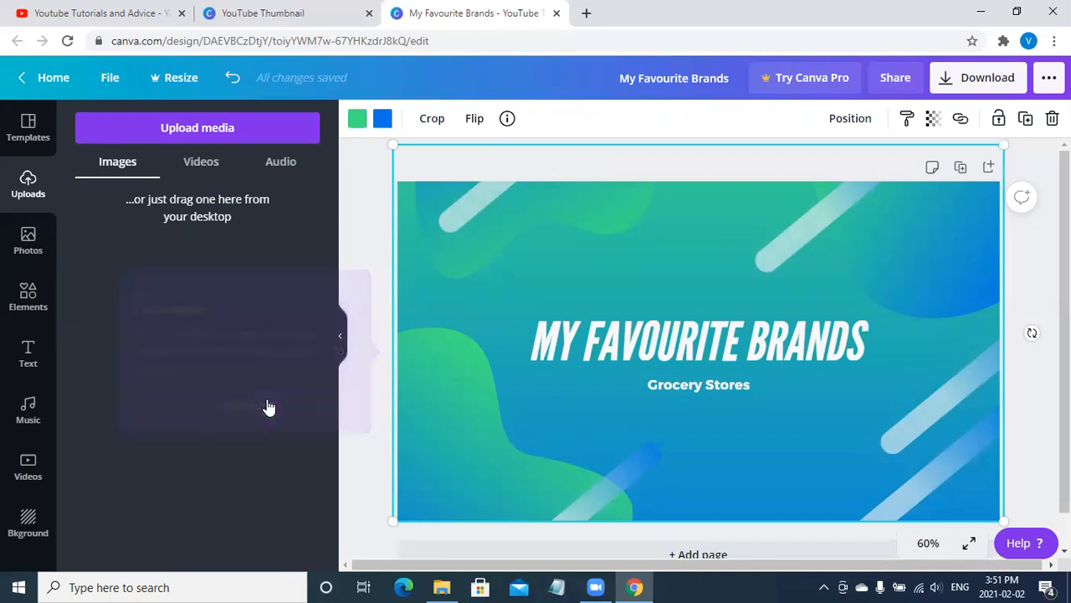
left_click(233, 141)
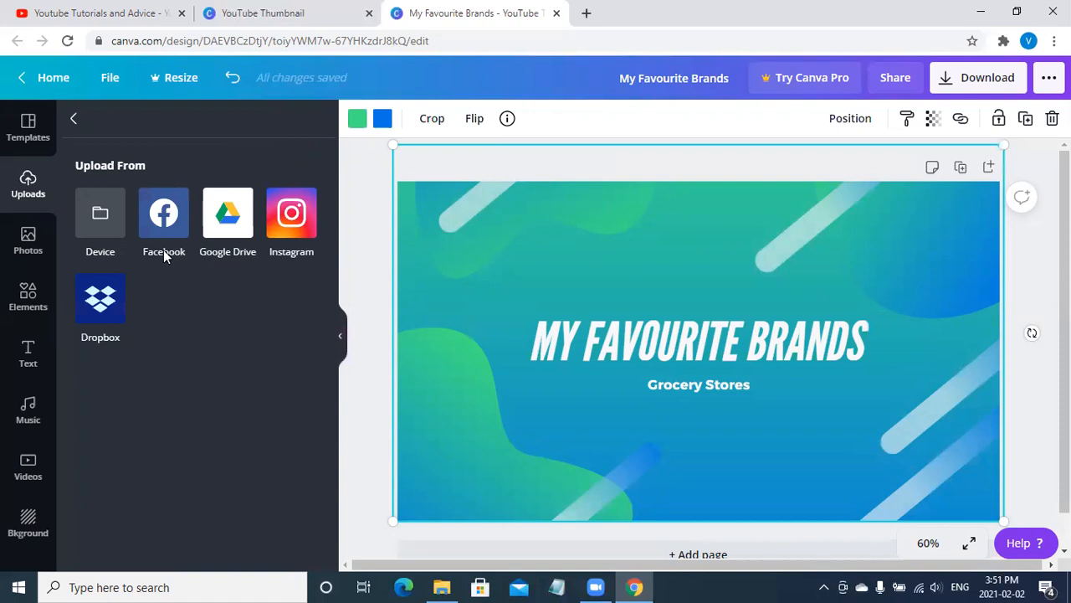
left_click(117, 213)
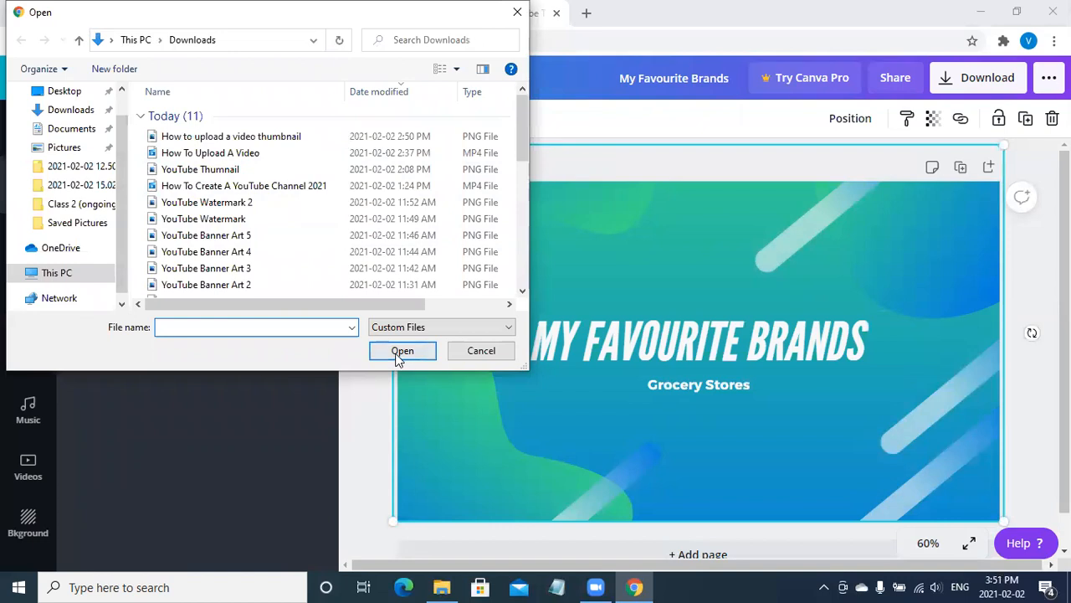
left_click(481, 355)
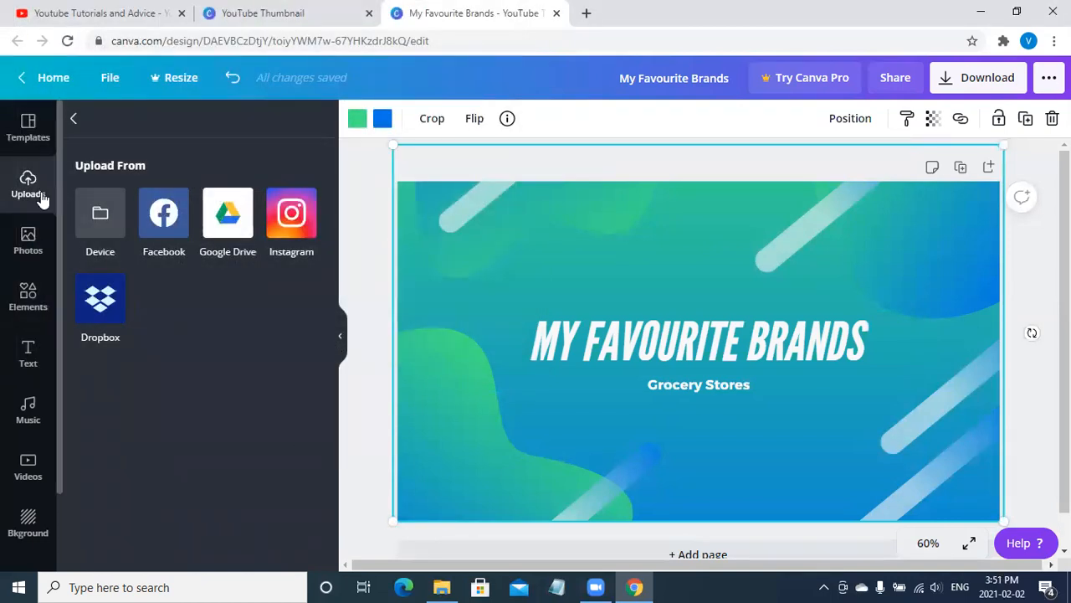
left_click(75, 121)
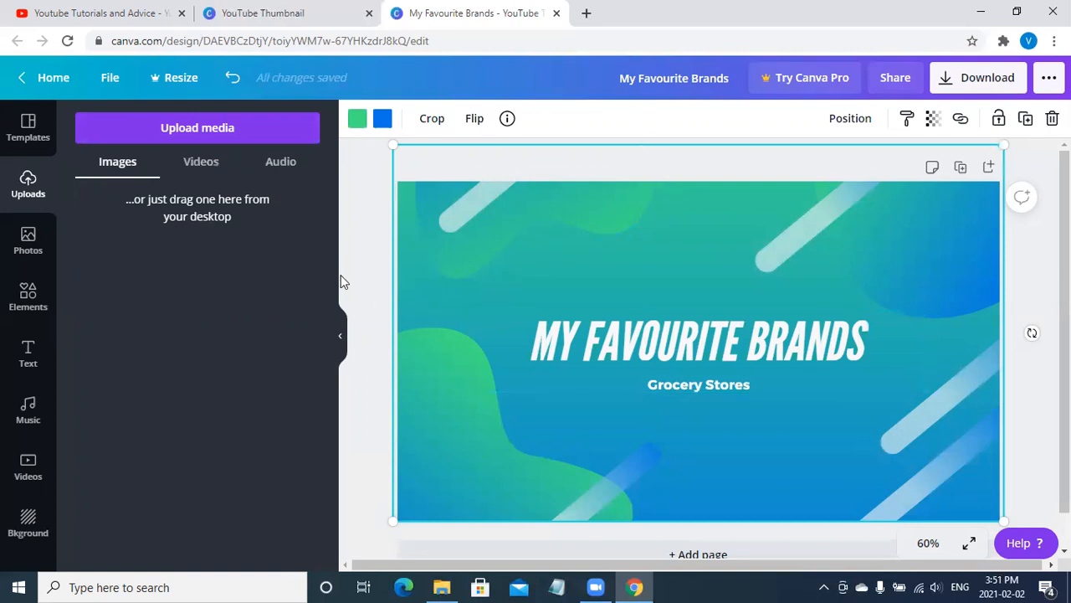
Search the elements for "coffee cup".
left_click(40, 306)
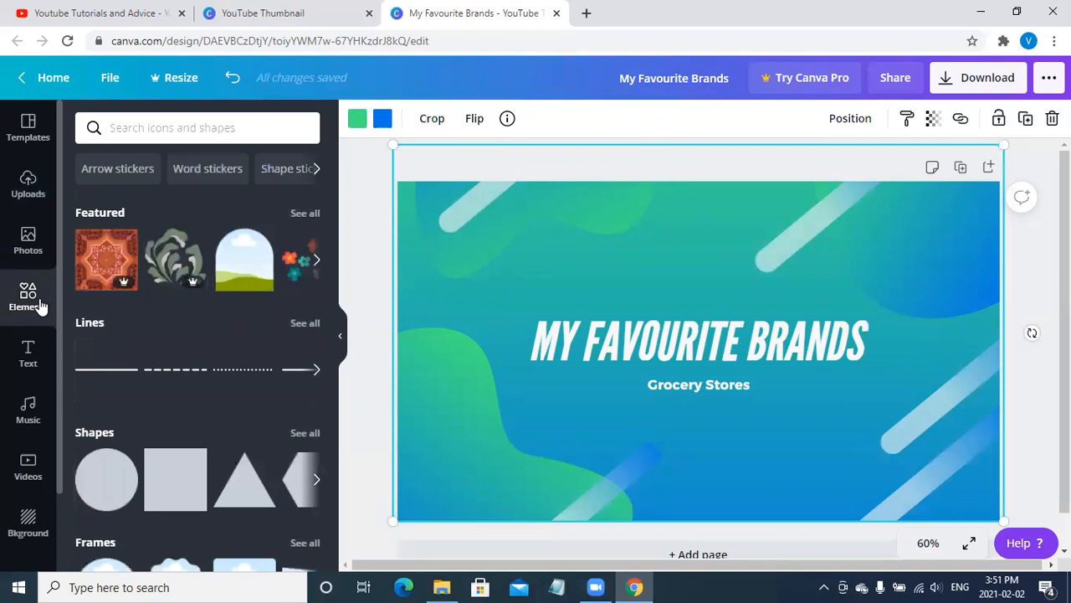
left_click(154, 139)
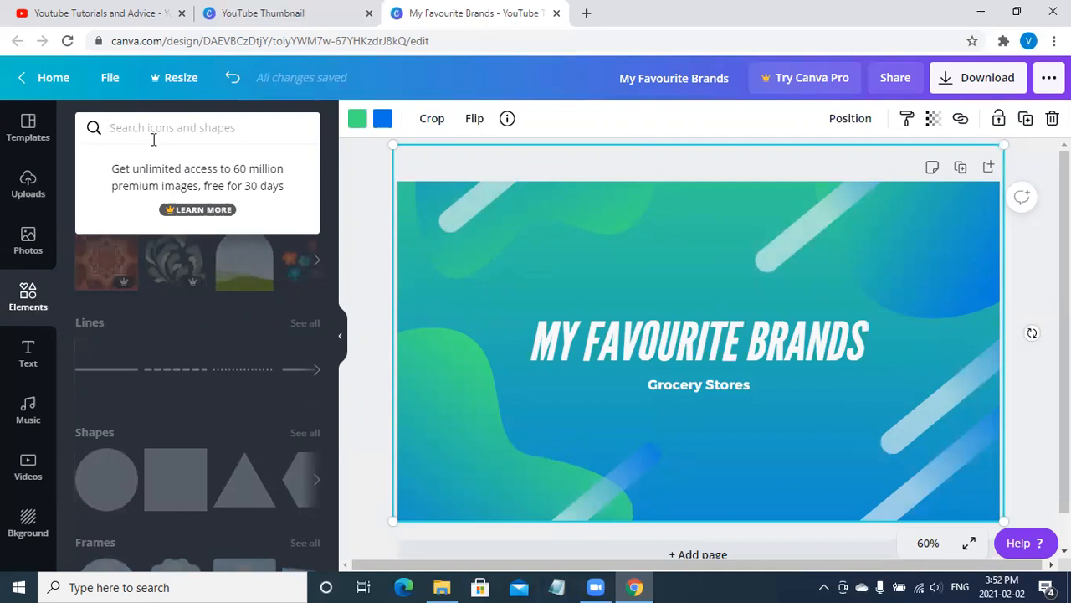
type("coffee c")
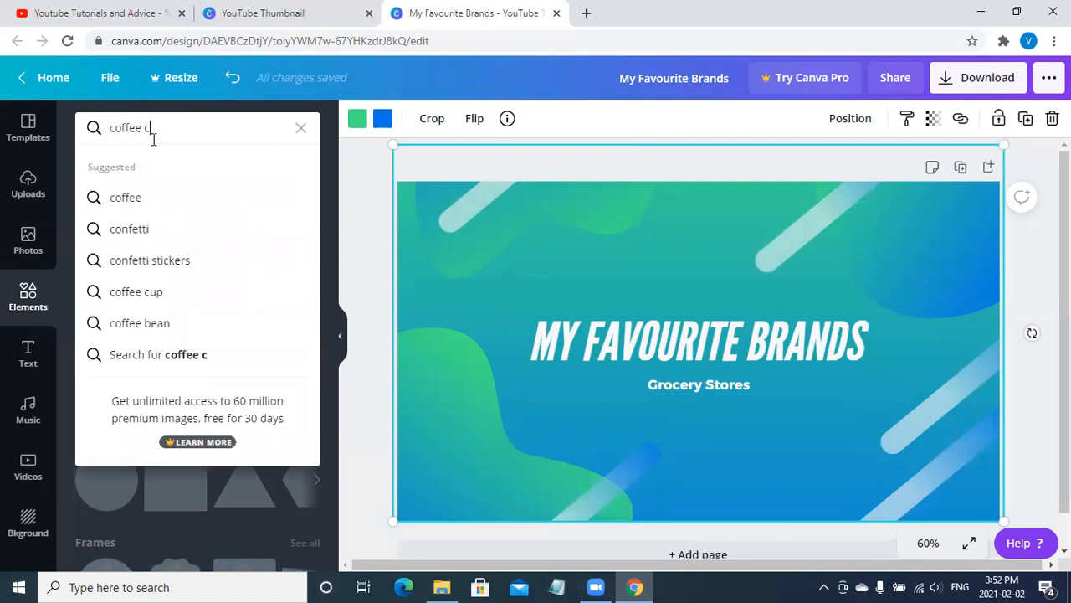
type("up")
key("Return")
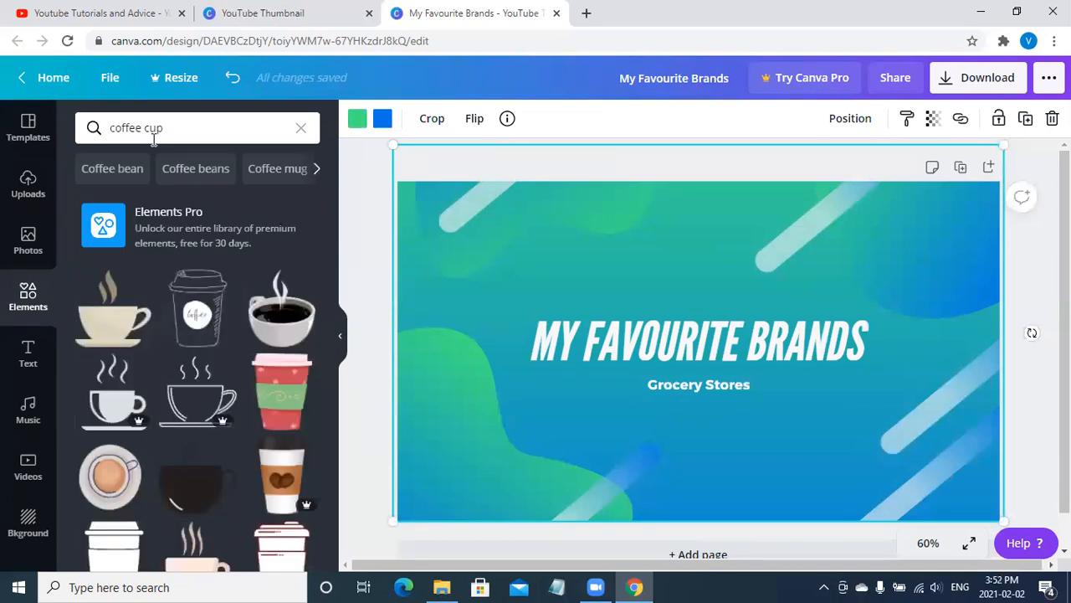
Add the free white outlined takeaway coffee cup and place it below the right end of the headline.
left_click(210, 299)
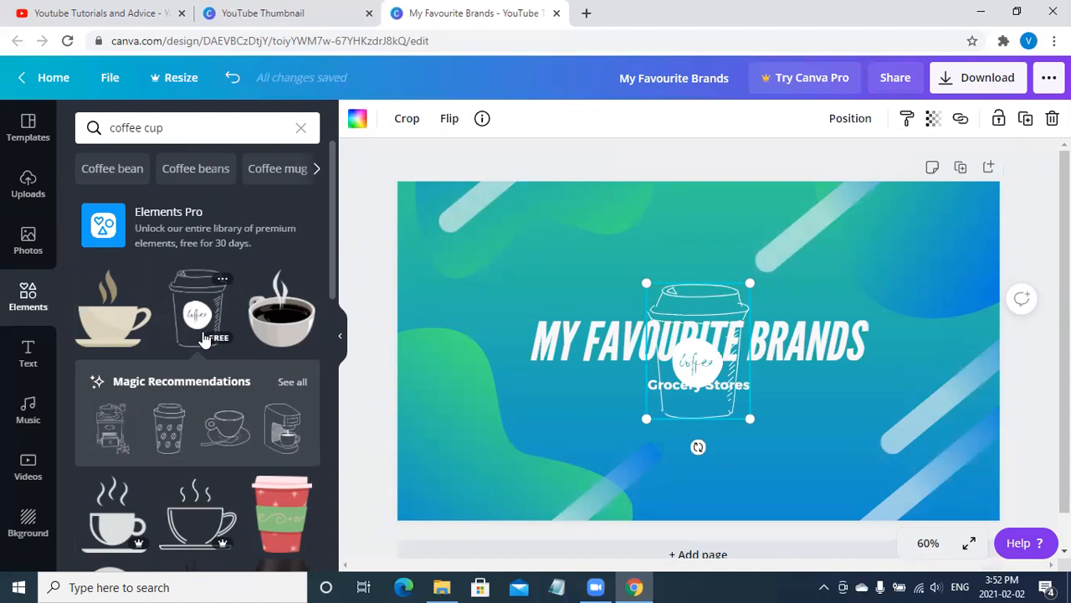
left_click_drag(693, 405, 829, 480)
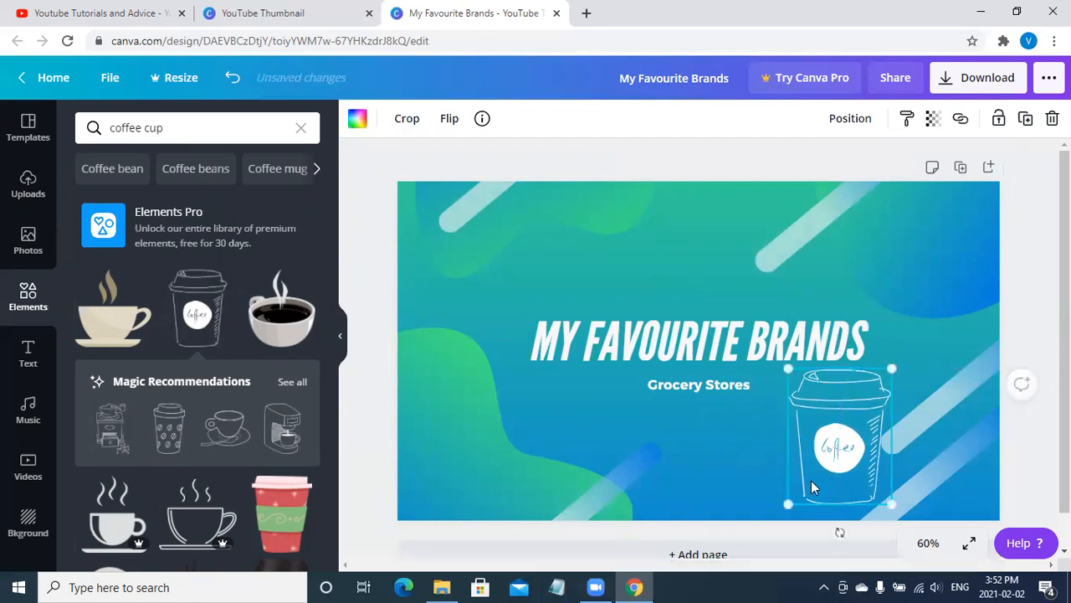
left_click(764, 478)
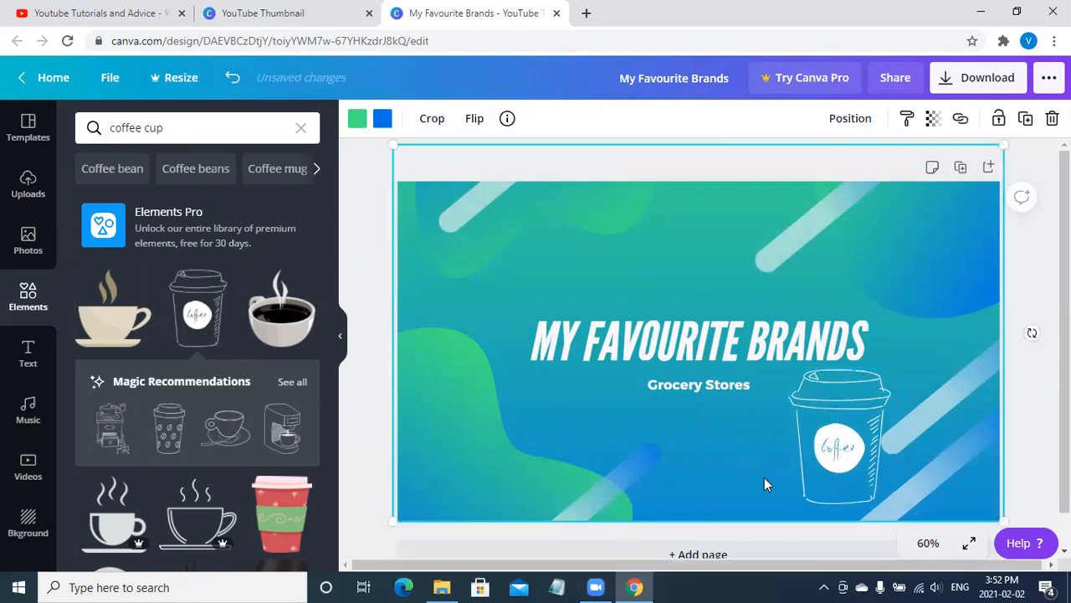
Replace the elements search with "grocery bag".
left_click(195, 135)
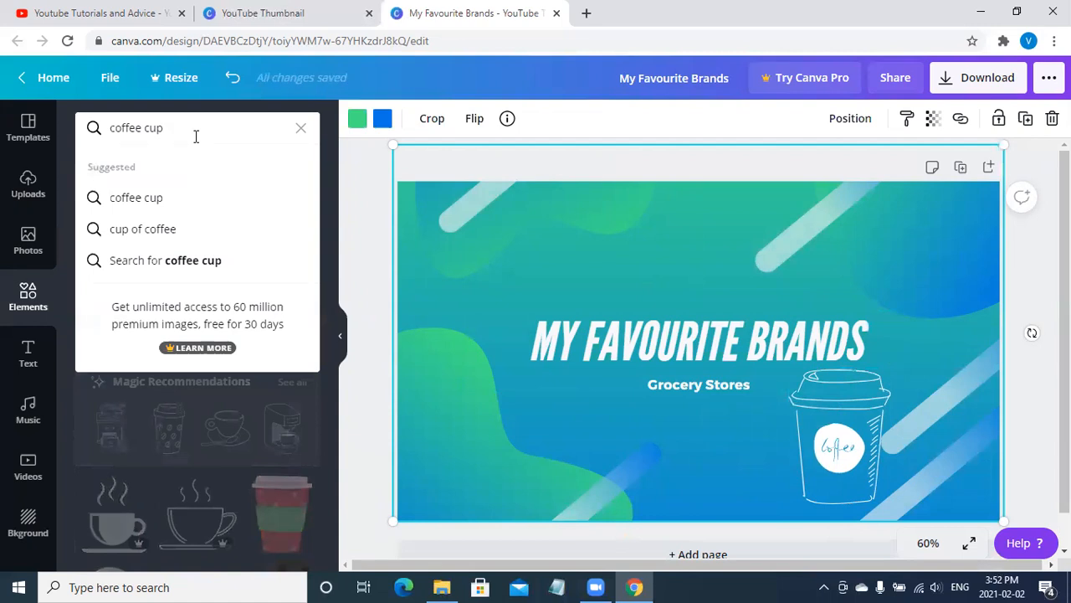
key("BackSpace")
key("BackSpace")
key("BackSpace")
key("BackSpace")
key("BackSpace")
key("BackSpace")
key("BackSpace")
key("BackSpace")
key("BackSpace")
key("BackSpace")
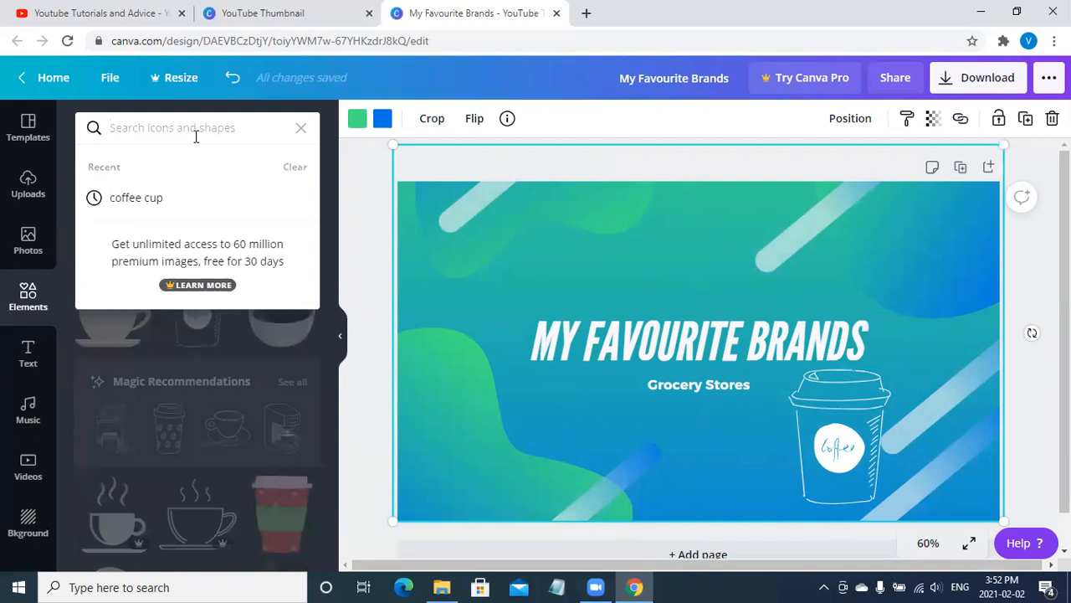
type("grocer")
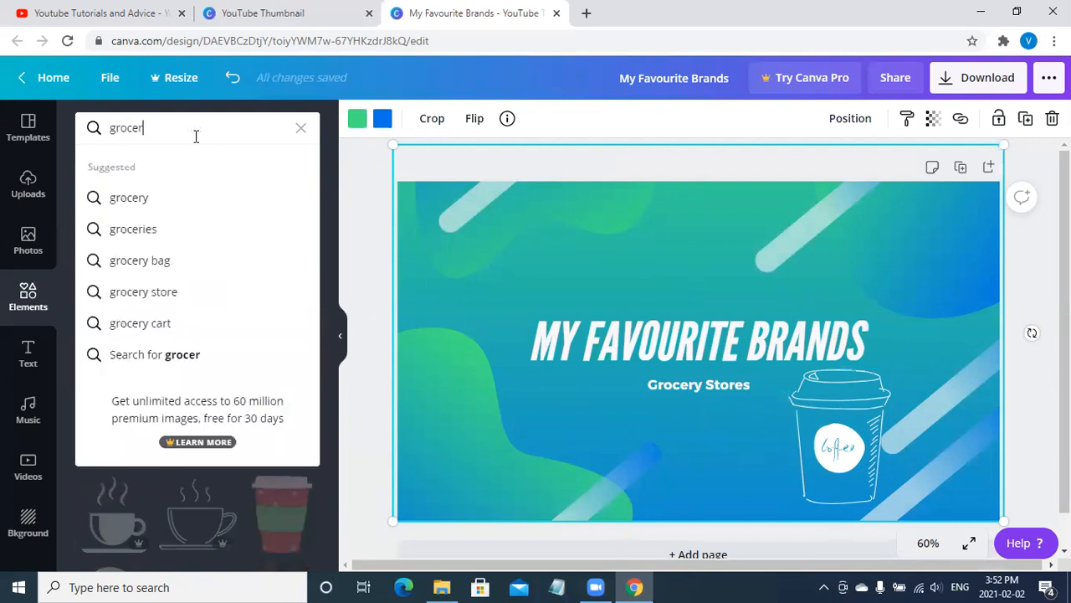
type("y bag")
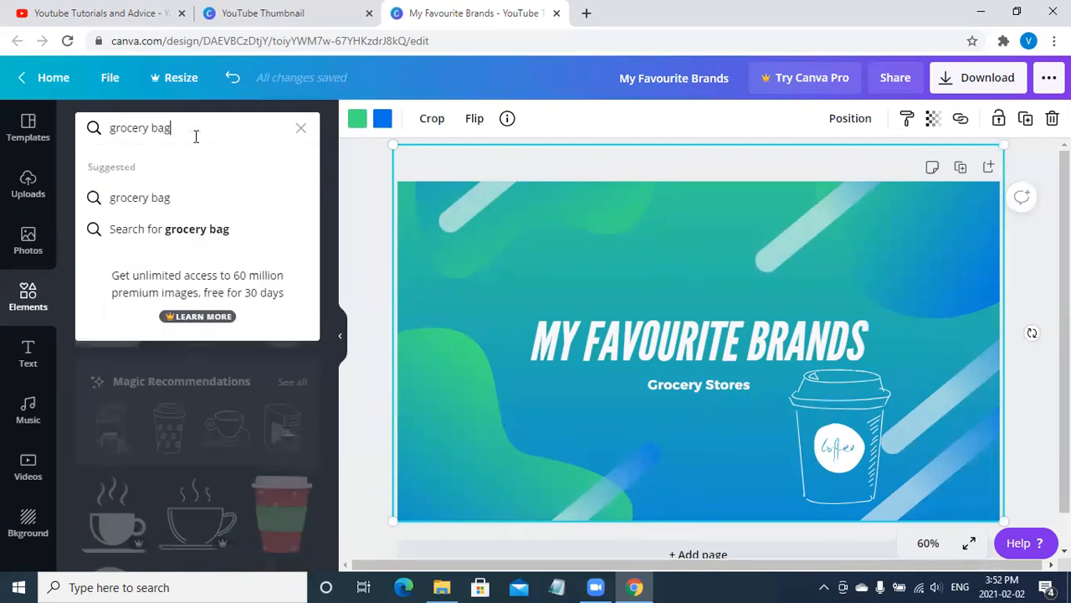
key("Return")
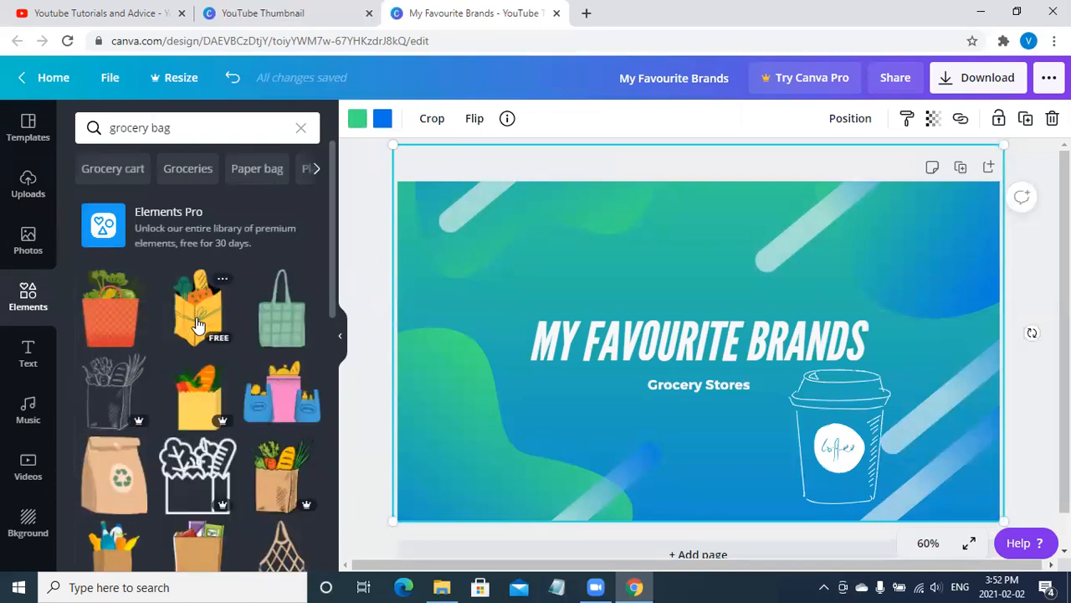
Add the free yellow grocery bag with bread and carrots below the left end of the headline and deselect everything.
left_click_drag(198, 324, 559, 426)
left_click(486, 420)
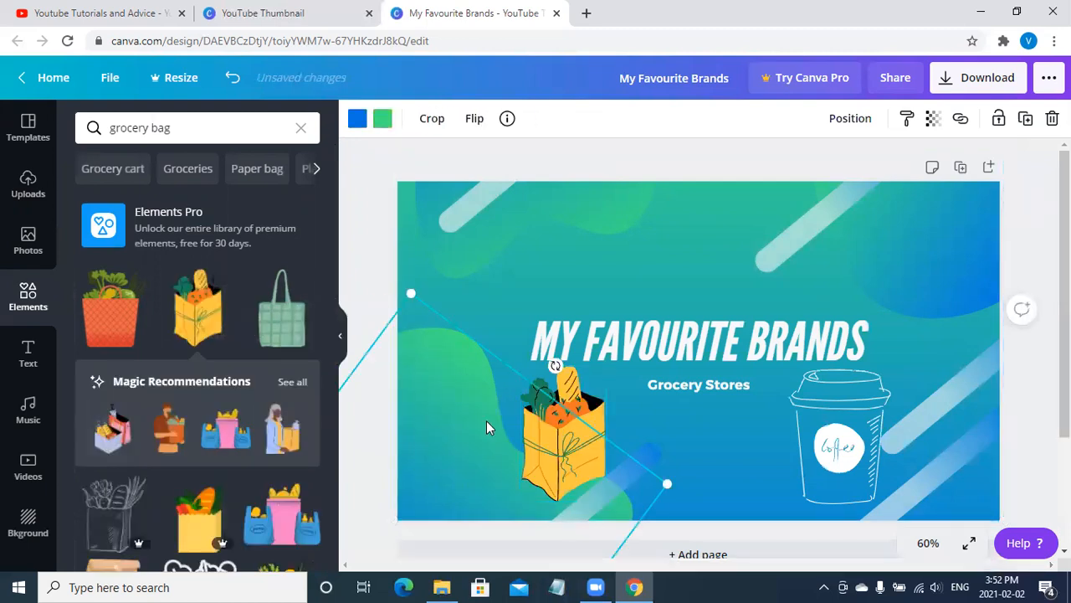
left_click(364, 273)
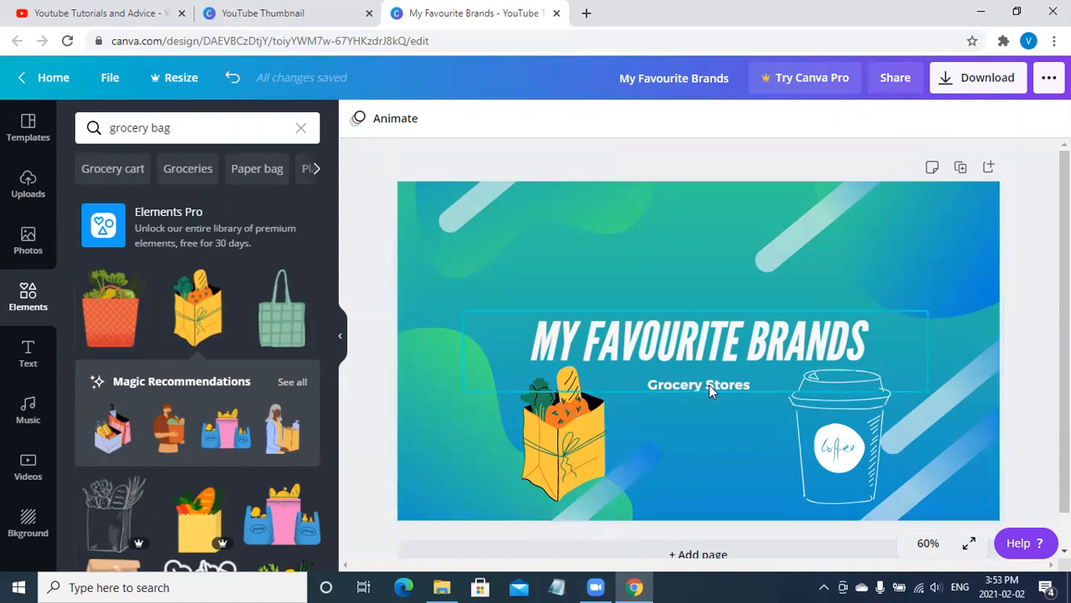
Try renaming the design as "YouTube Thumbnail".
left_click(733, 75)
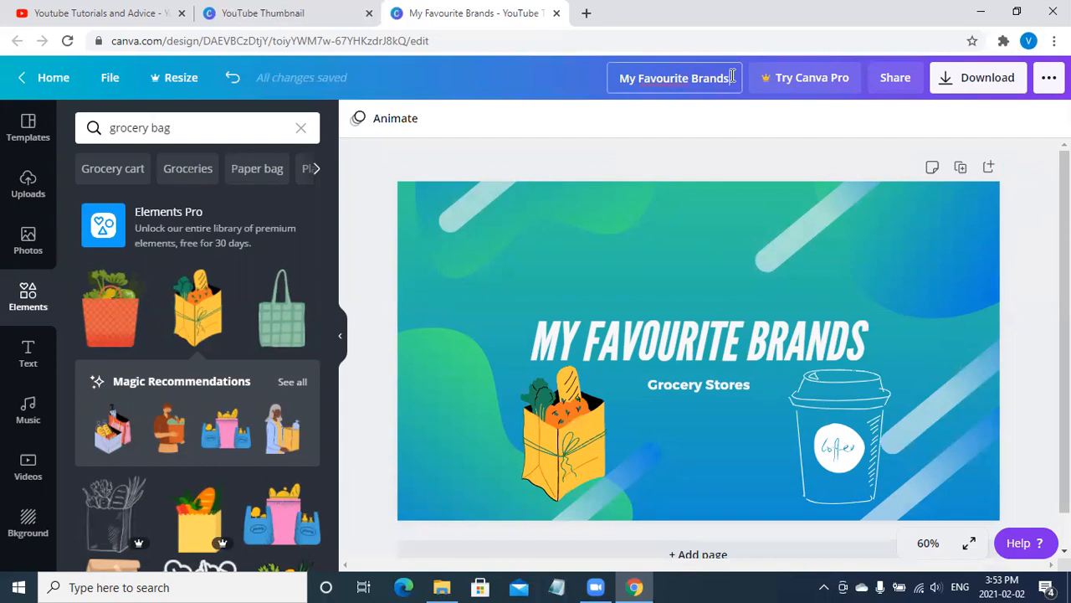
key("BackSpace")
key("BackSpace")
key("BackSpace")
key("BackSpace")
key("BackSpace")
key("BackSpace")
key("BackSpace")
key("BackSpace")
key("BackSpace")
key("BackSpace")
key("BackSpace")
key("BackSpace")
key("BackSpace")
key("BackSpace")
key("BackSpace")
key("BackSpace")
key("BackSpace")
key("BackSpace")
key("BackSpace")
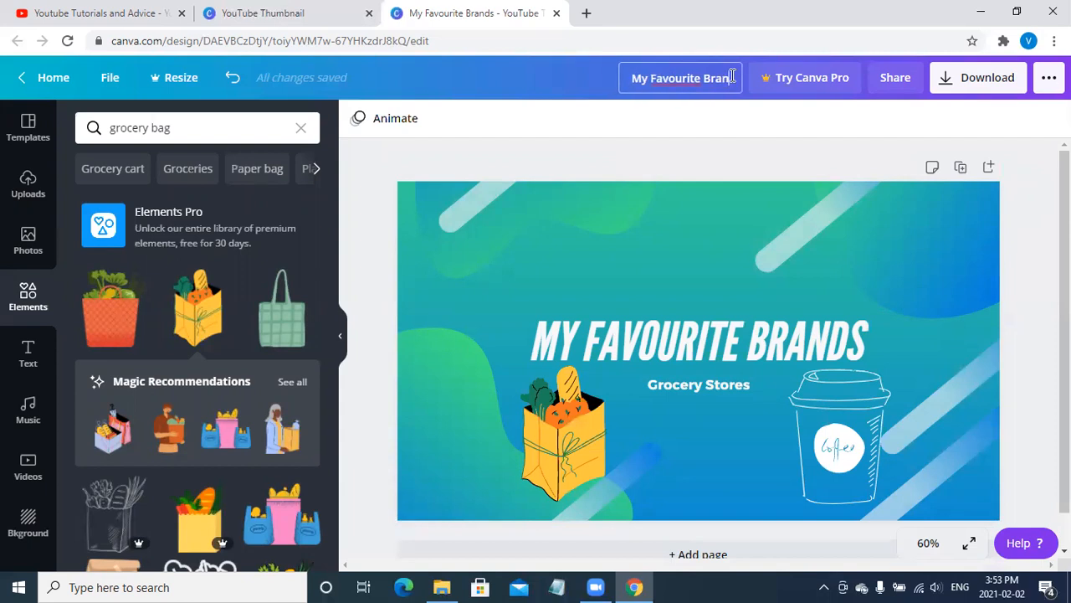
type("Yout")
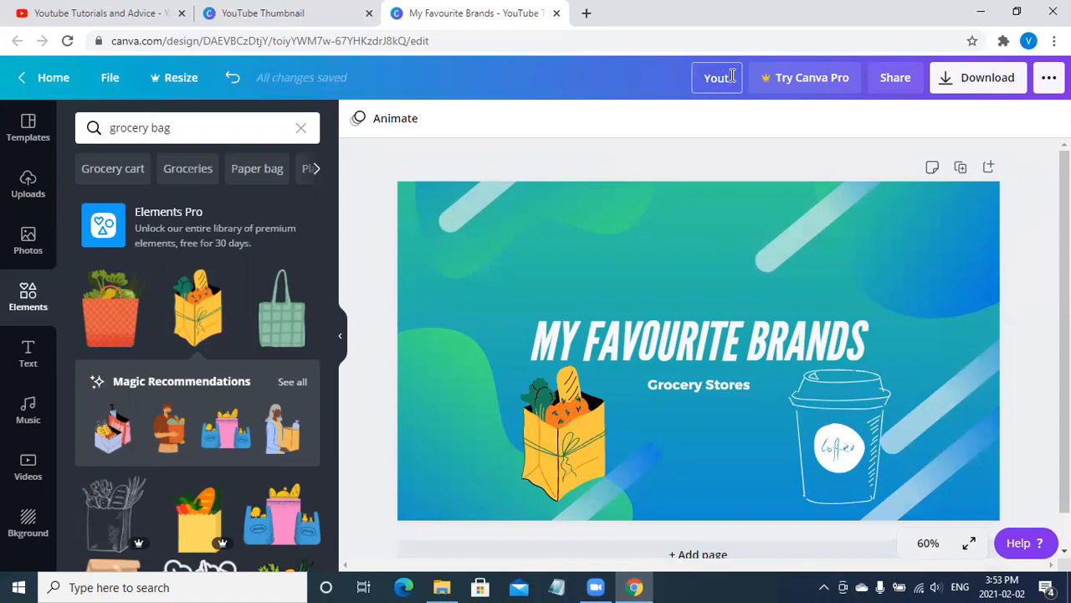
key("BackSpace")
type("Tube Thumbnail")
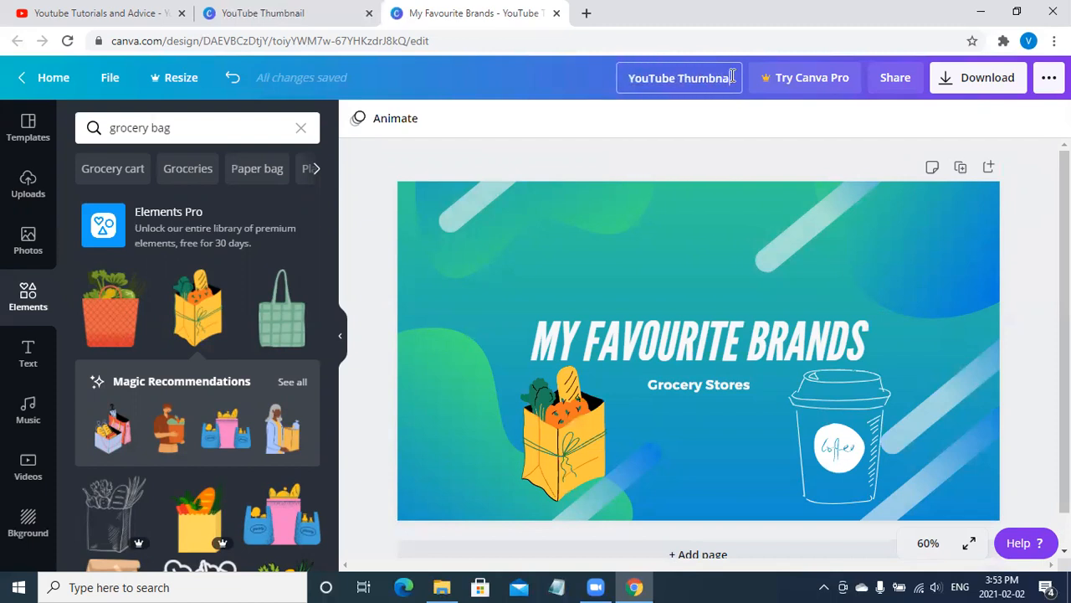
Change the design title back to "My Favourite Brands" and check the spelling suggestions for "Favourite".
key("BackSpace")
key("BackSpace")
key("BackSpace")
key("BackSpace")
key("BackSpace")
key("BackSpace")
key("BackSpace")
key("BackSpace")
key("BackSpace")
key("BackSpace")
key("BackSpace")
key("BackSpace")
key("BackSpace")
key("BackSpace")
key("BackSpace")
key("BackSpace")
key("BackSpace")
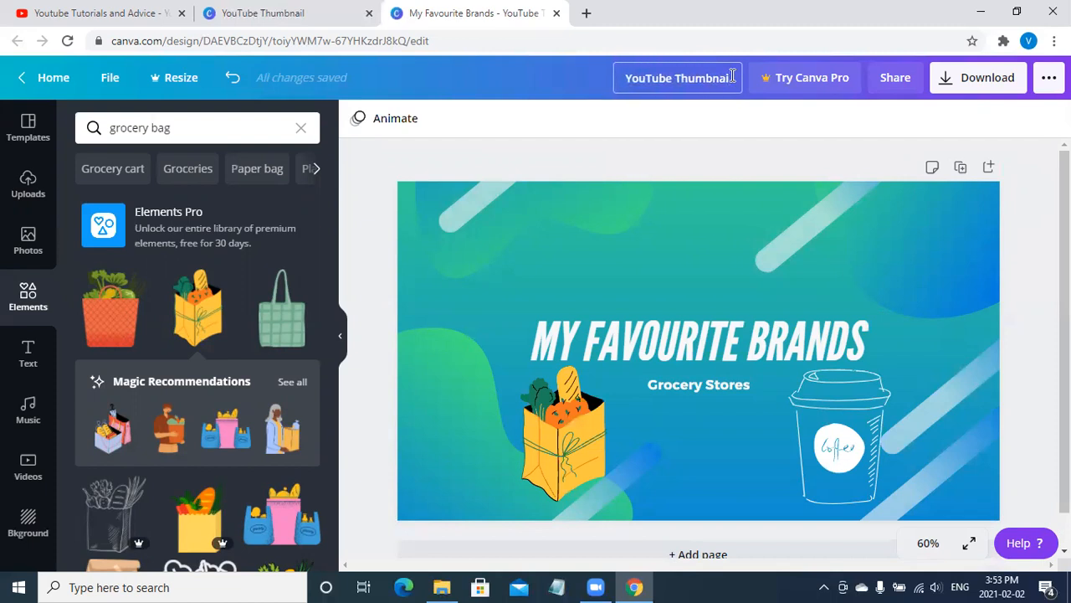
type("M")
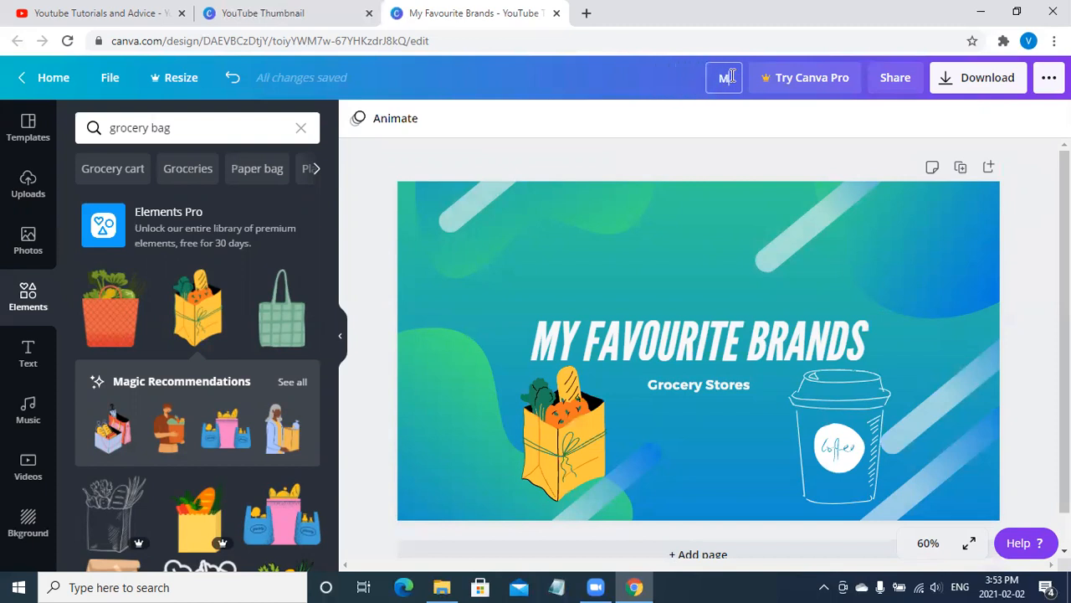
type("y Favour")
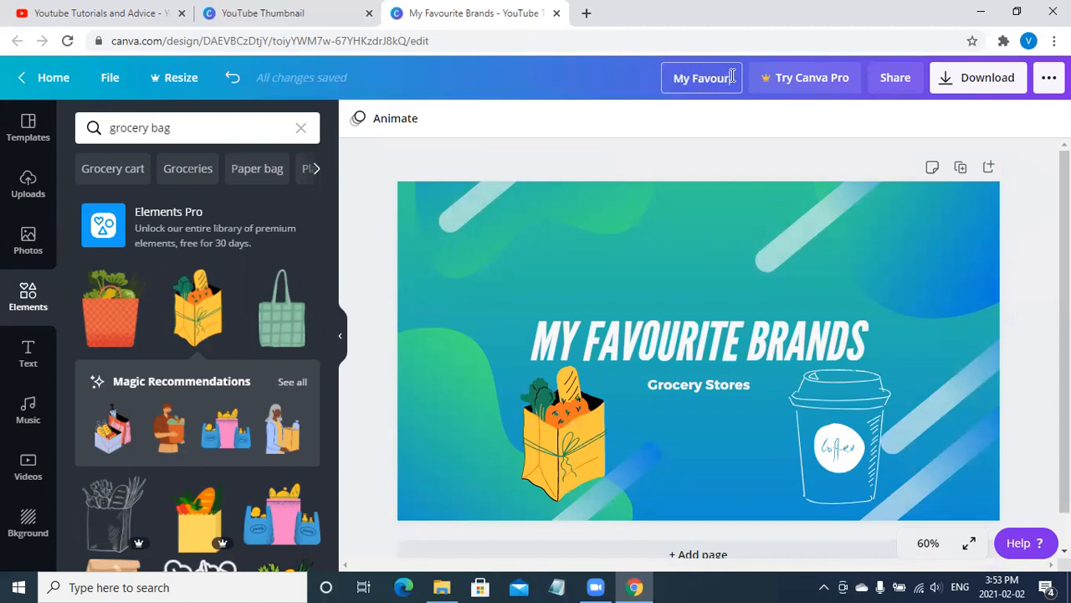
type("ite Brands")
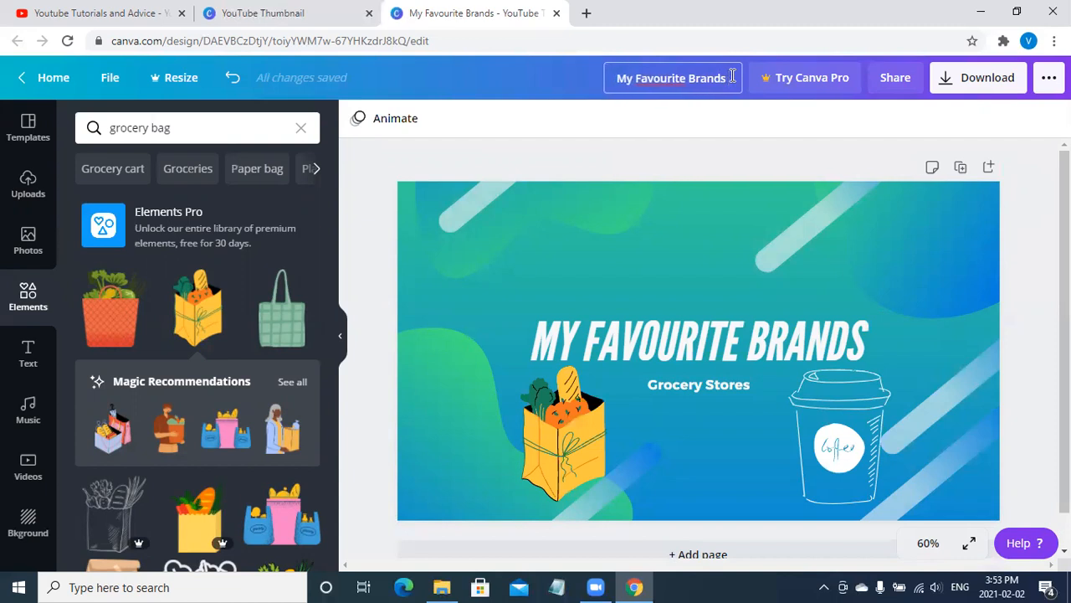
right_click(658, 78)
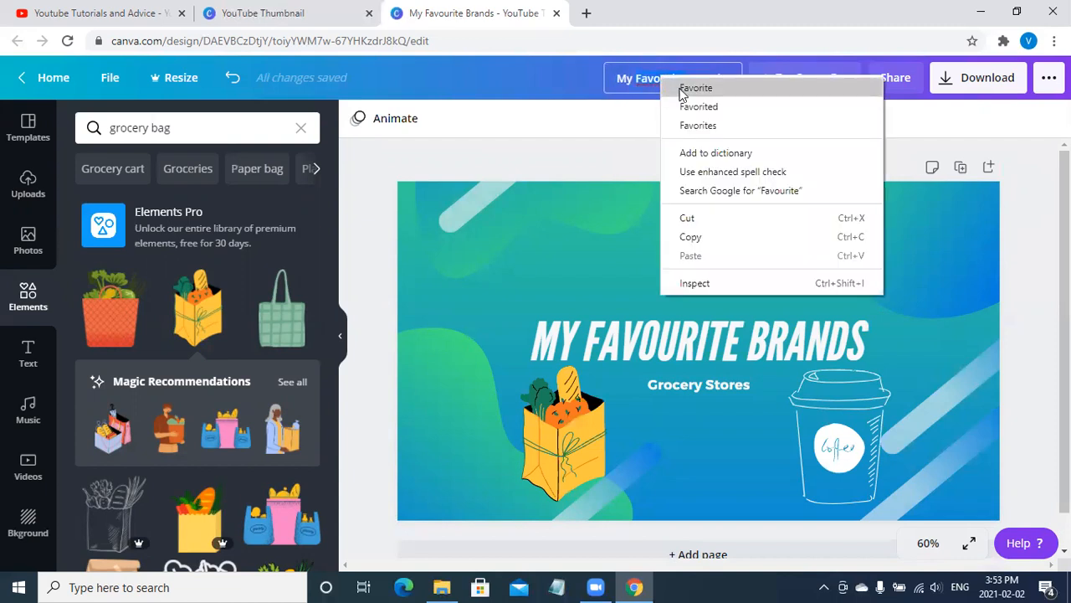
left_click(659, 84)
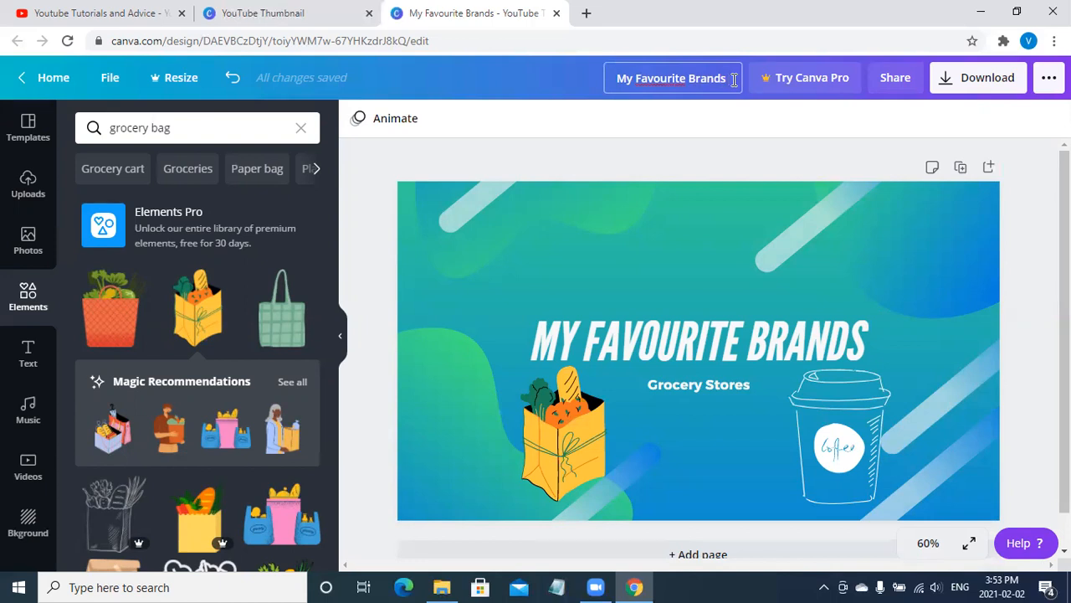
Rename the design as "My Favourite Brands Thumbnail".
key("BackSpace")
key("BackSpace")
key("BackSpace")
key("BackSpace")
key("BackSpace")
key("BackSpace")
key("BackSpace")
key("BackSpace")
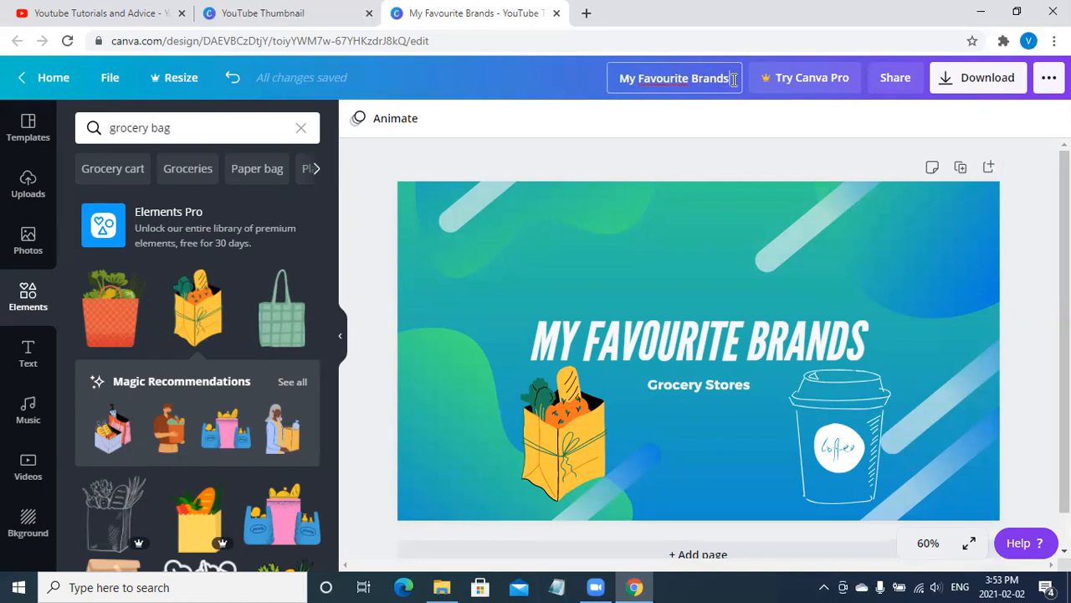
key("BackSpace")
key("BackSpace")
key("BackSpace")
key("BackSpace")
key("BackSpace")
type("ourite ")
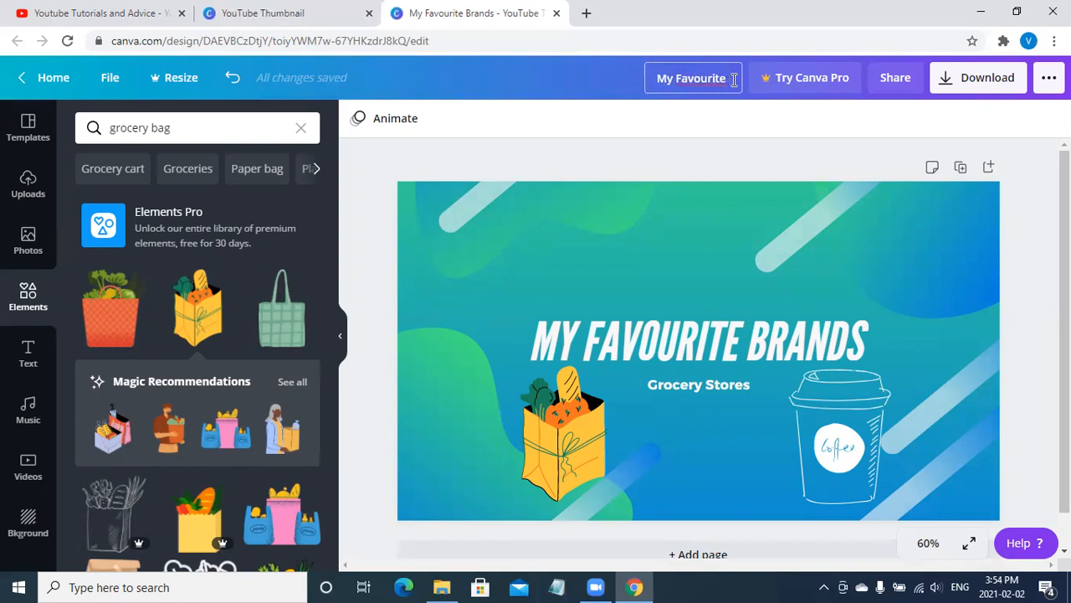
type("Brands")
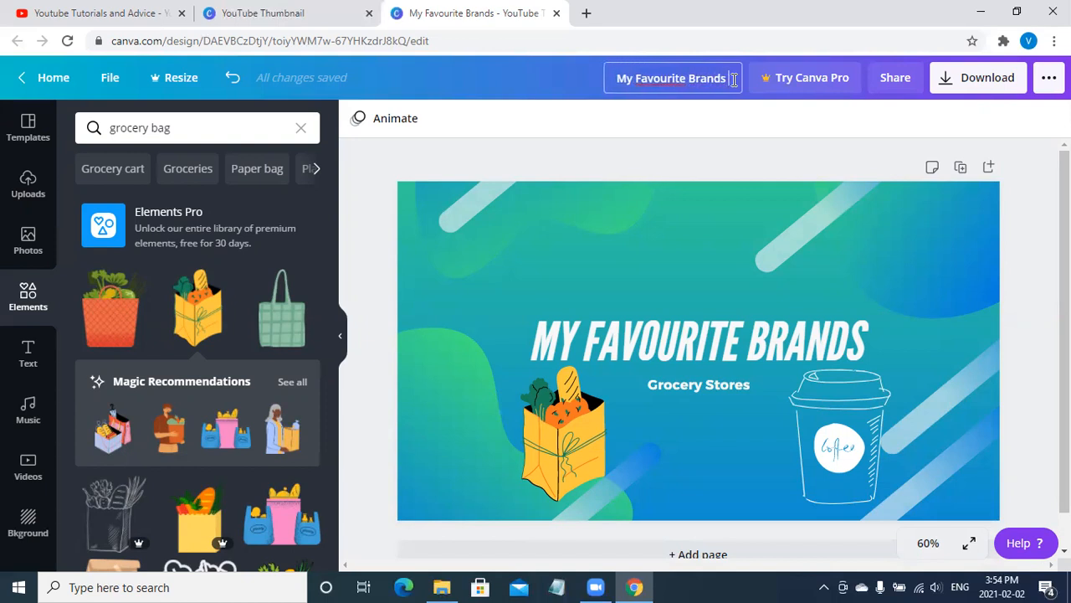
type(" Thu")
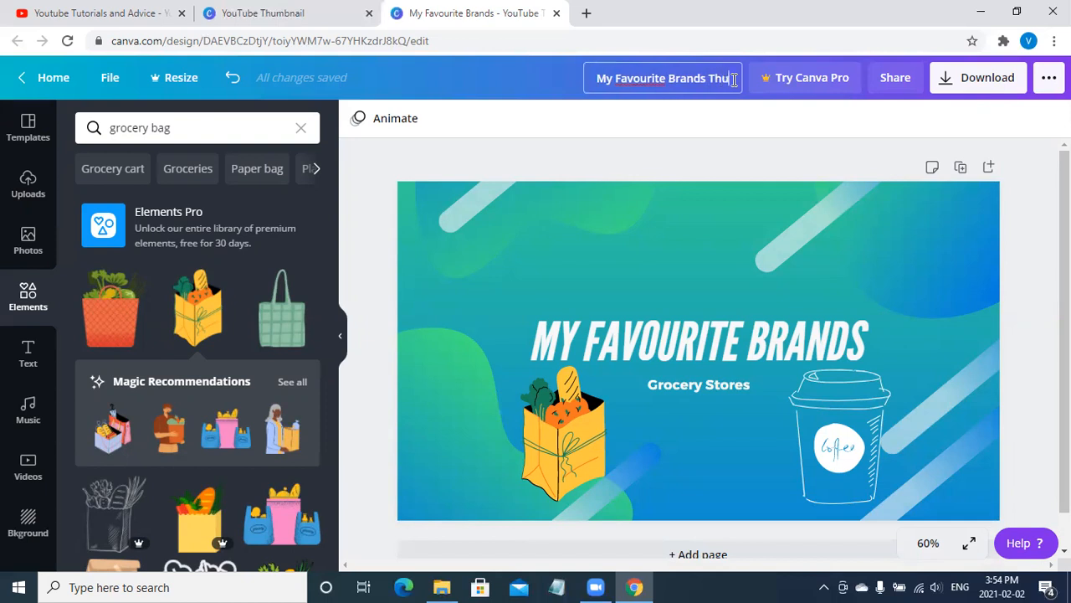
type("mbnail")
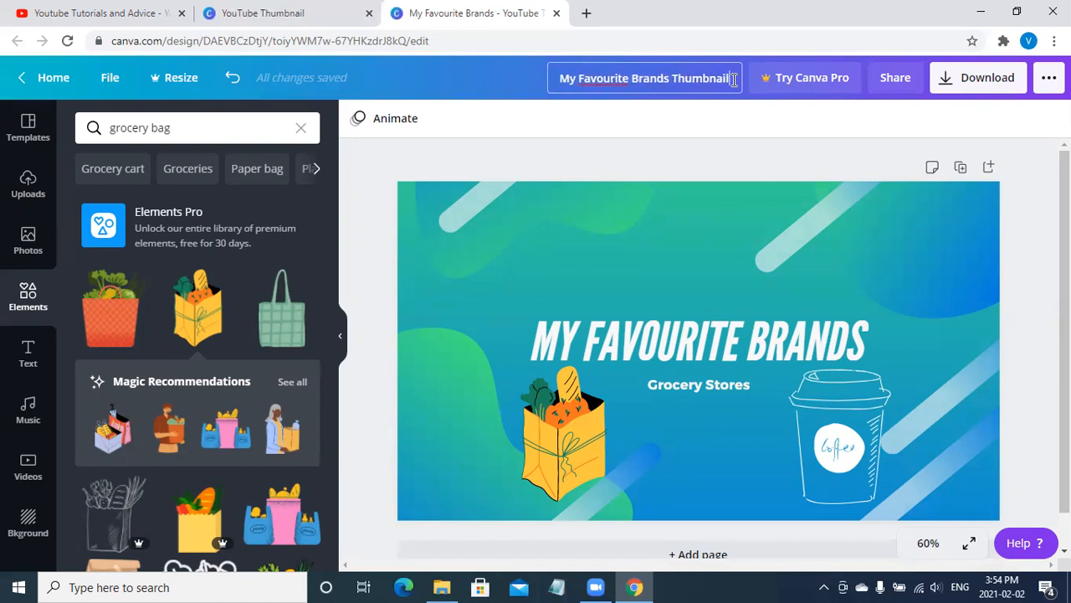
Move the "MY FAVOURITE BRANDS" headline with its "Grocery Stores" subtitle slightly higher on the thumbnail and deselect everything.
left_click(782, 91)
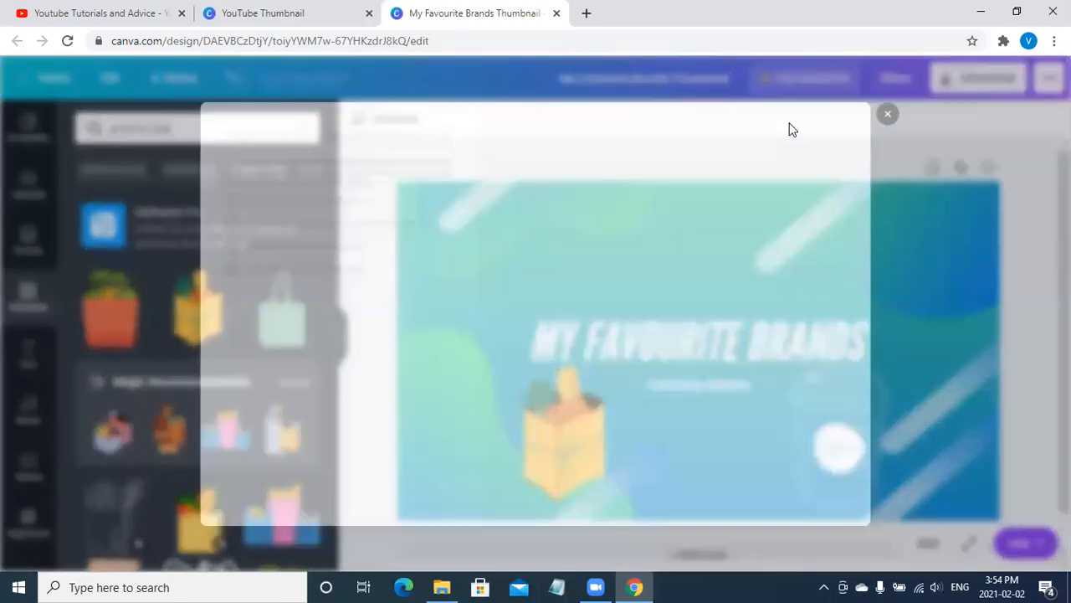
left_click(923, 96)
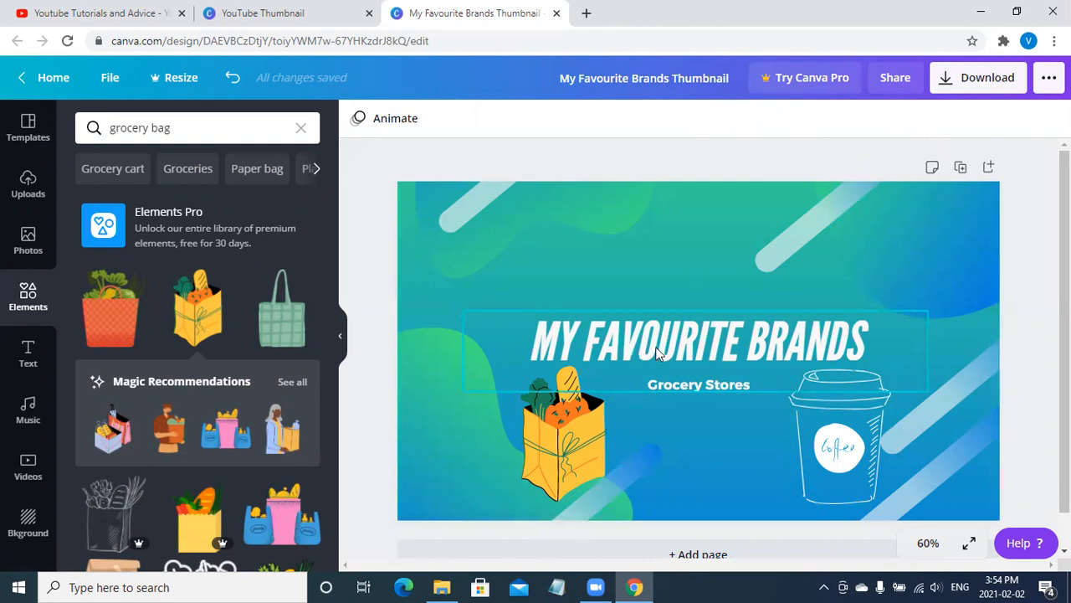
left_click_drag(683, 350, 671, 312)
left_click(734, 436)
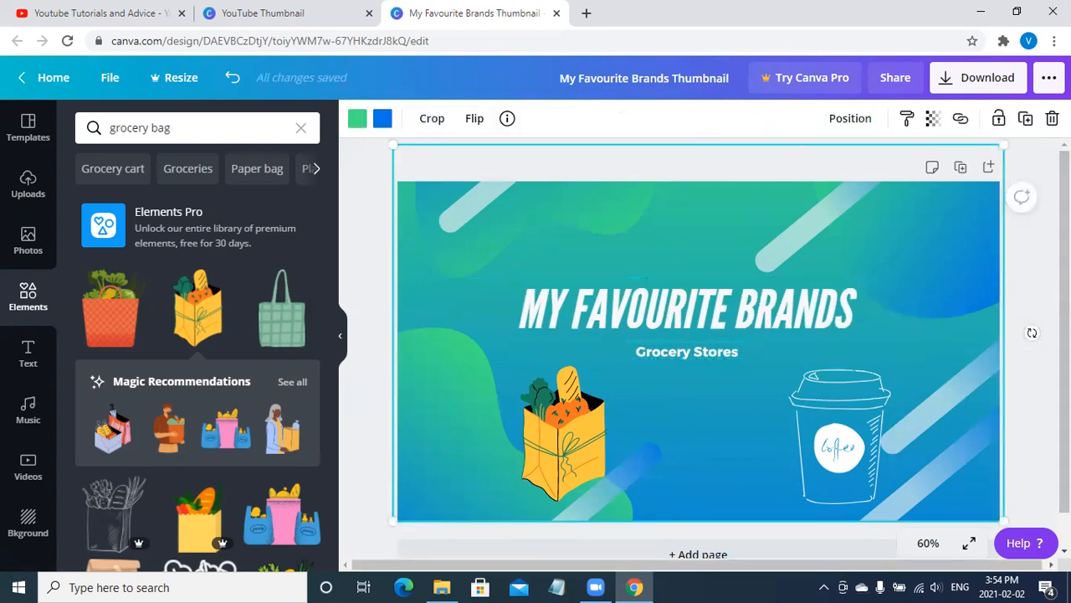
left_click(1034, 259)
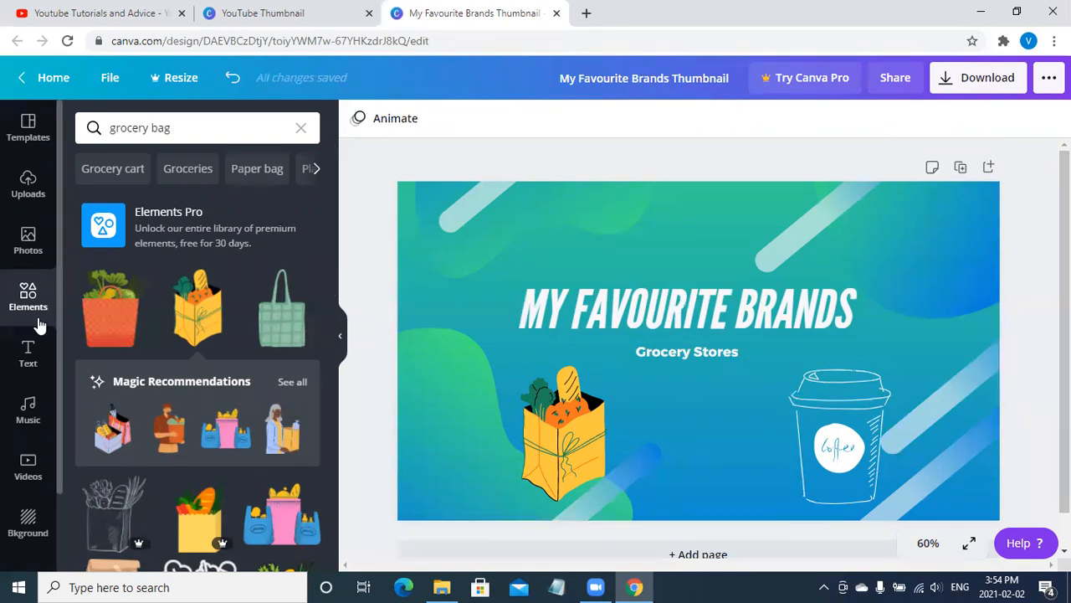
Add the yellow "HUGE SALE" font combination to the thumbnail and deselect it.
left_click(28, 364)
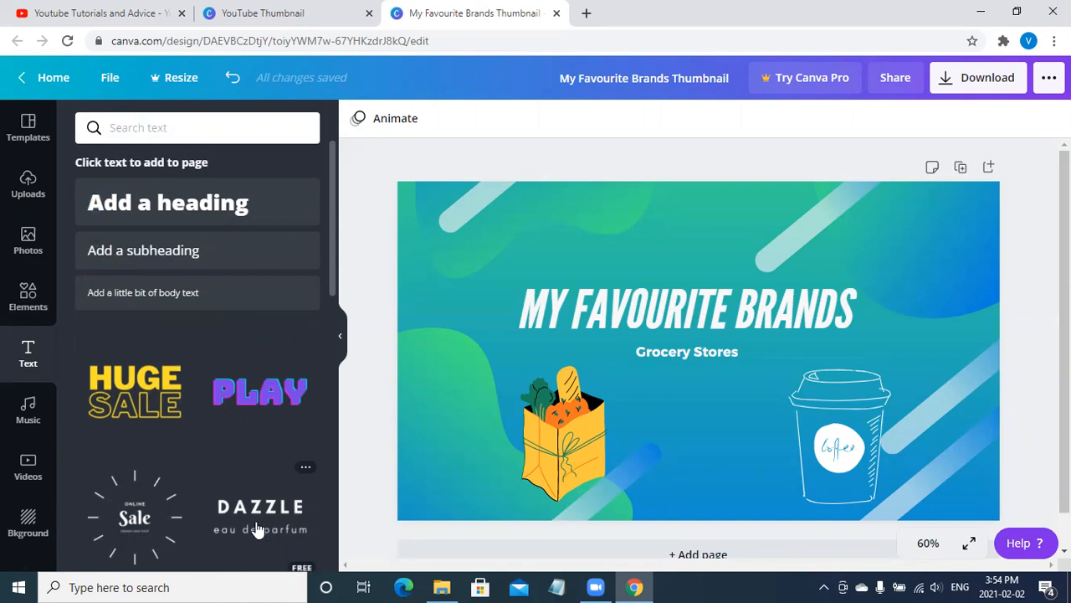
left_click(141, 385)
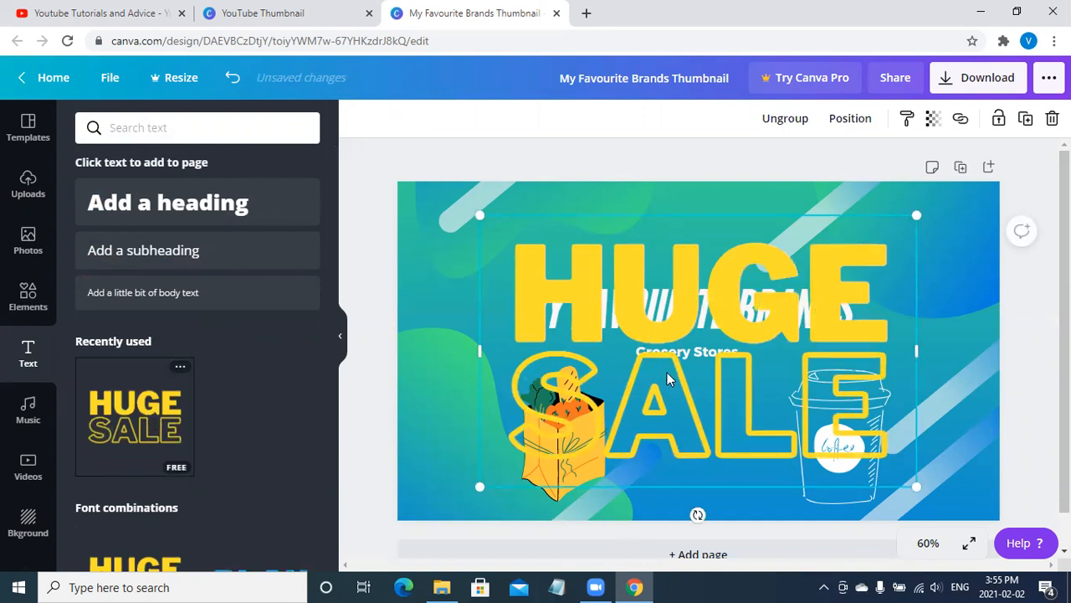
key("Escape")
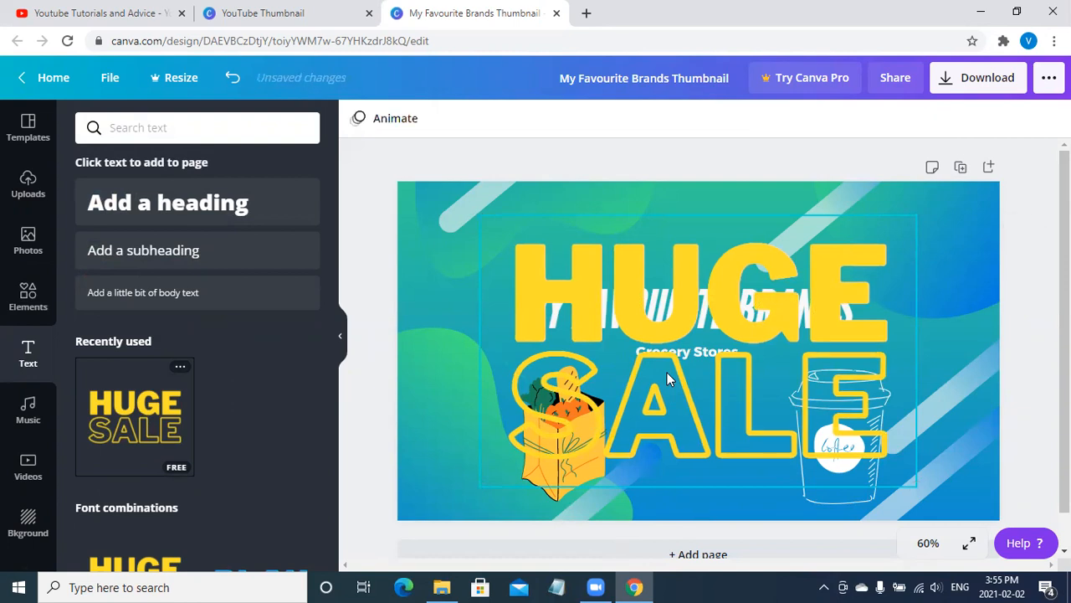
Try replacing letters in the outlined word "SALE" with other text and delete its first two letters.
double_click(699, 398)
key("BackSpace")
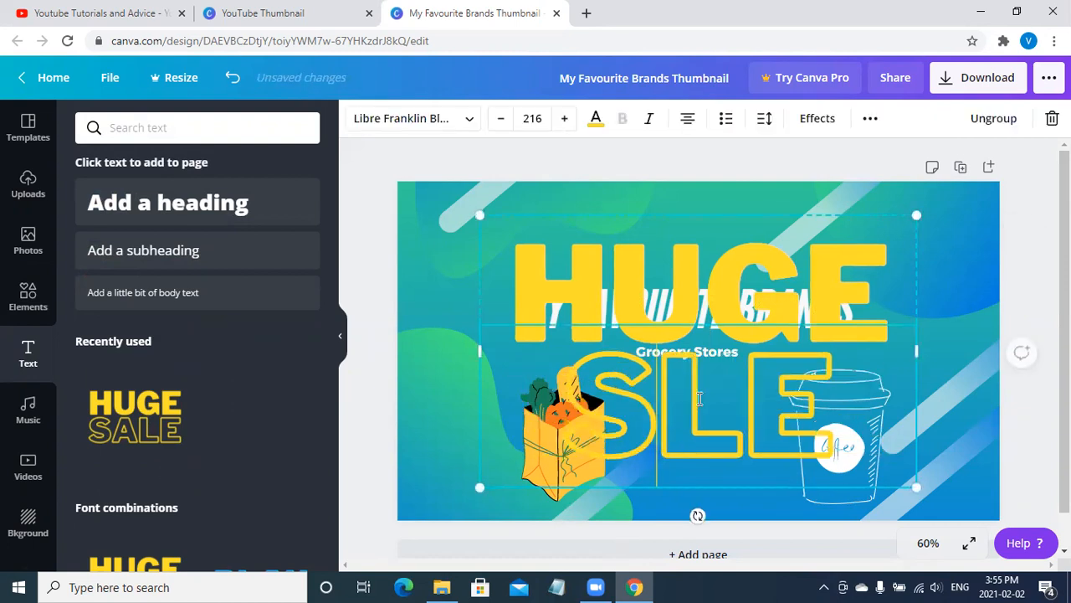
key("BackSpace")
type("H")
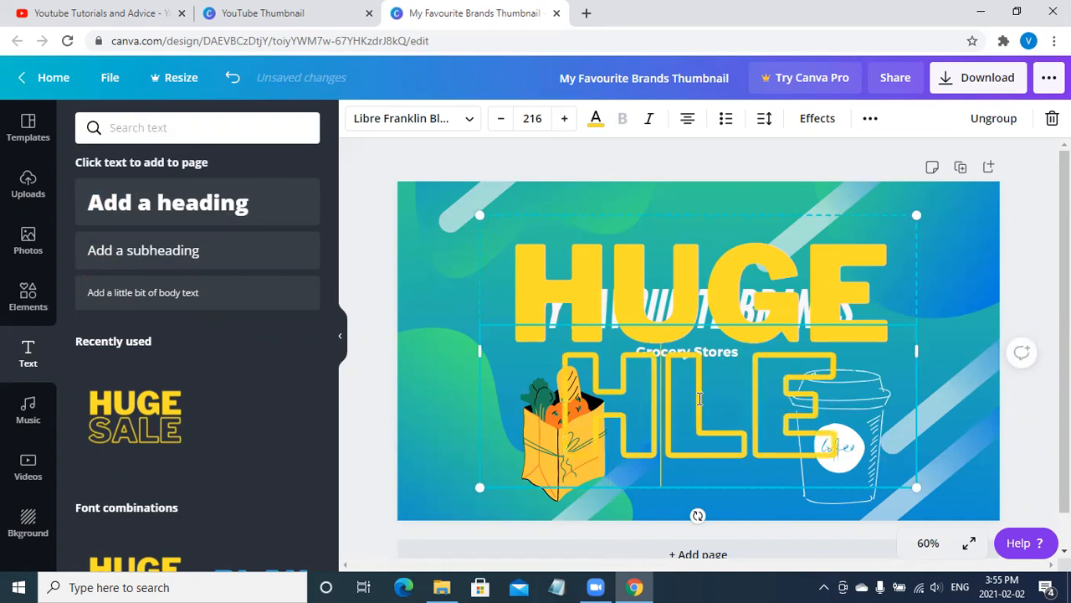
type("DSH")
key("BackSpace")
key("BackSpace")
key("BackSpace")
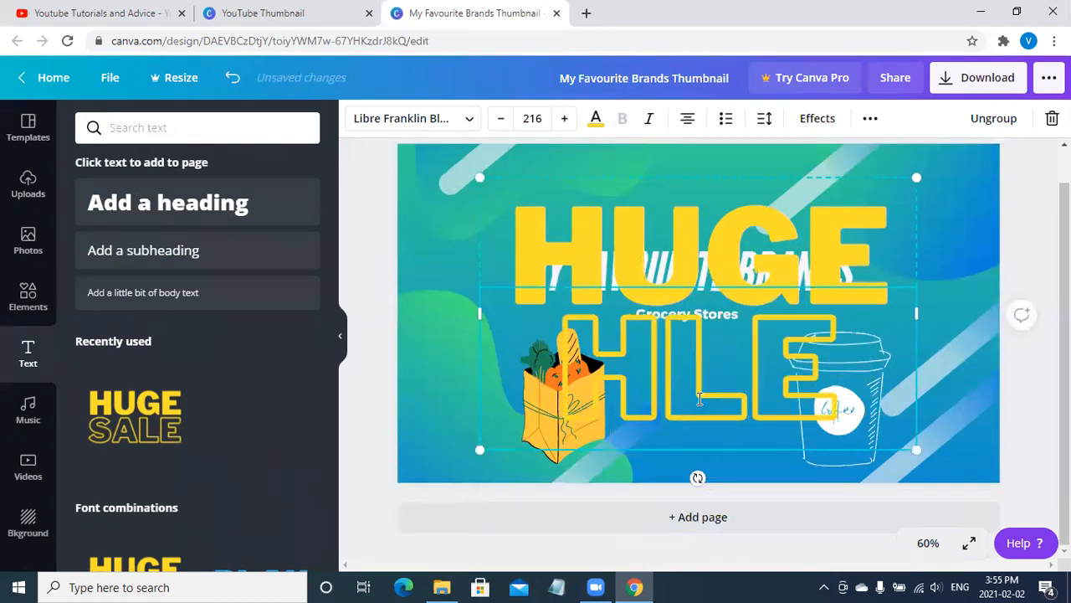
key("BackSpace")
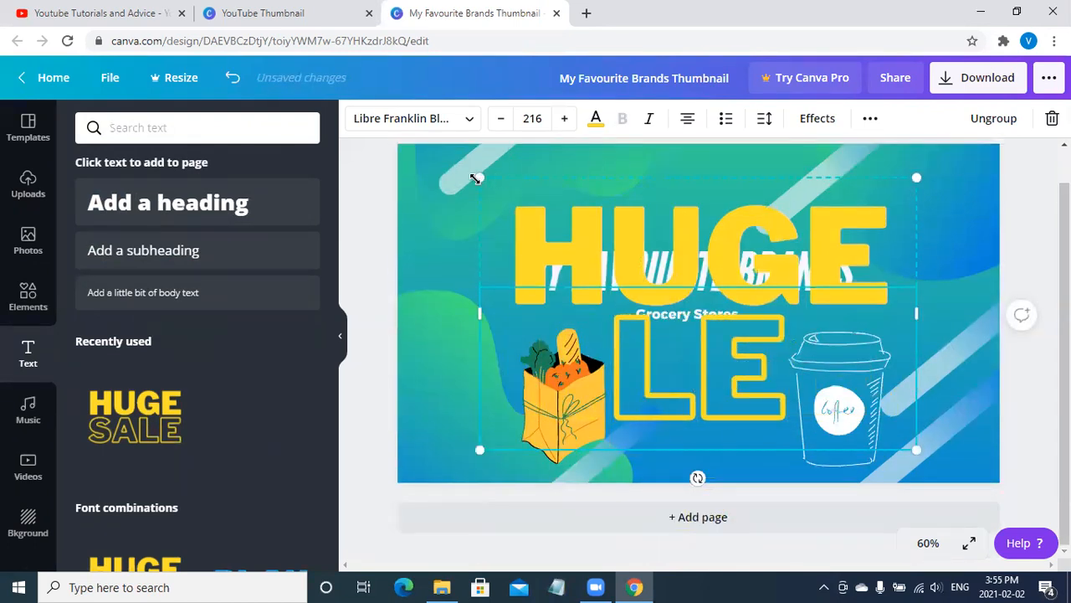
Shrink the yellow text group and remove both of its text boxes from the thumbnail.
left_click_drag(475, 179, 646, 281)
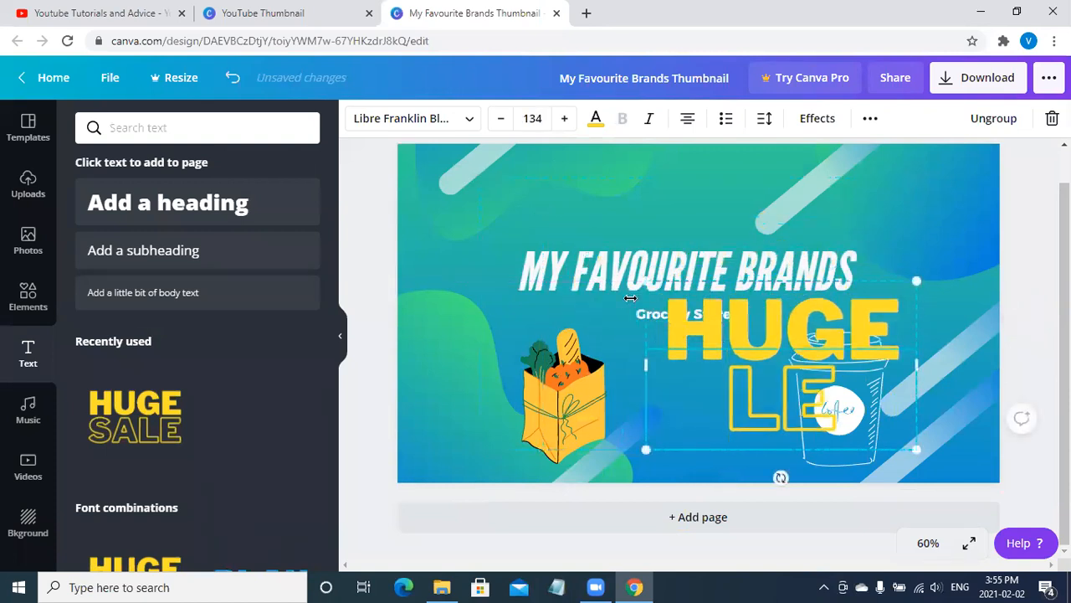
left_click(732, 323)
key("Delete")
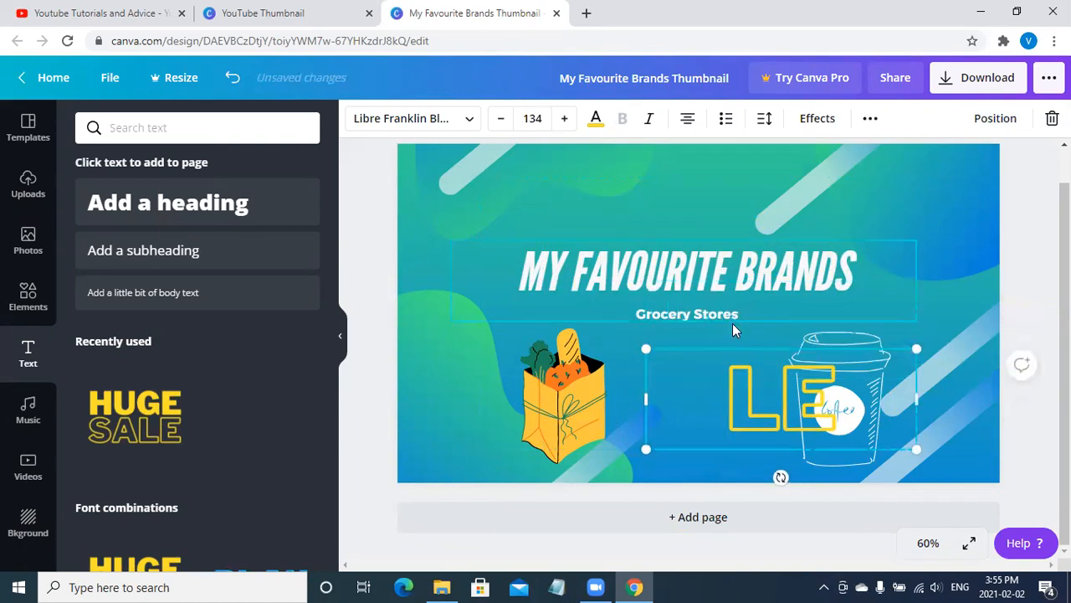
double_click(685, 378)
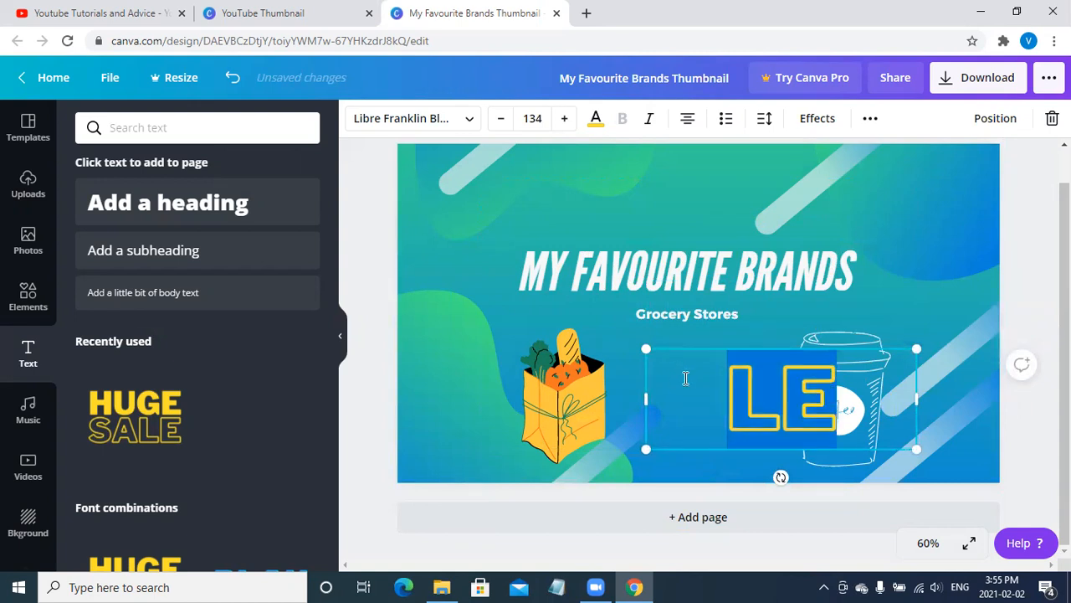
key("BackSpace")
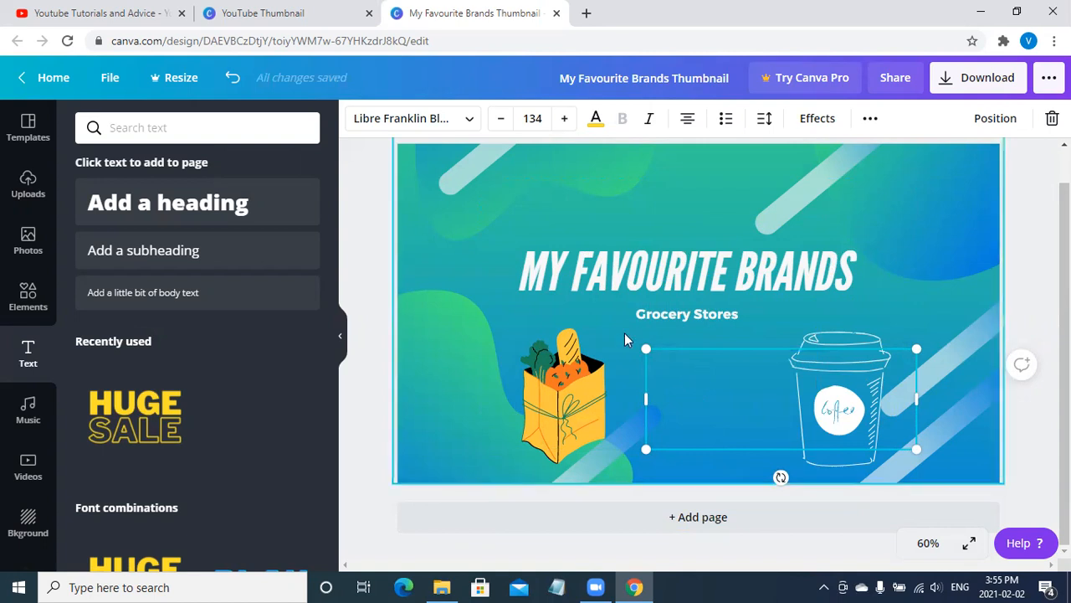
right_click(699, 383)
left_click(916, 348)
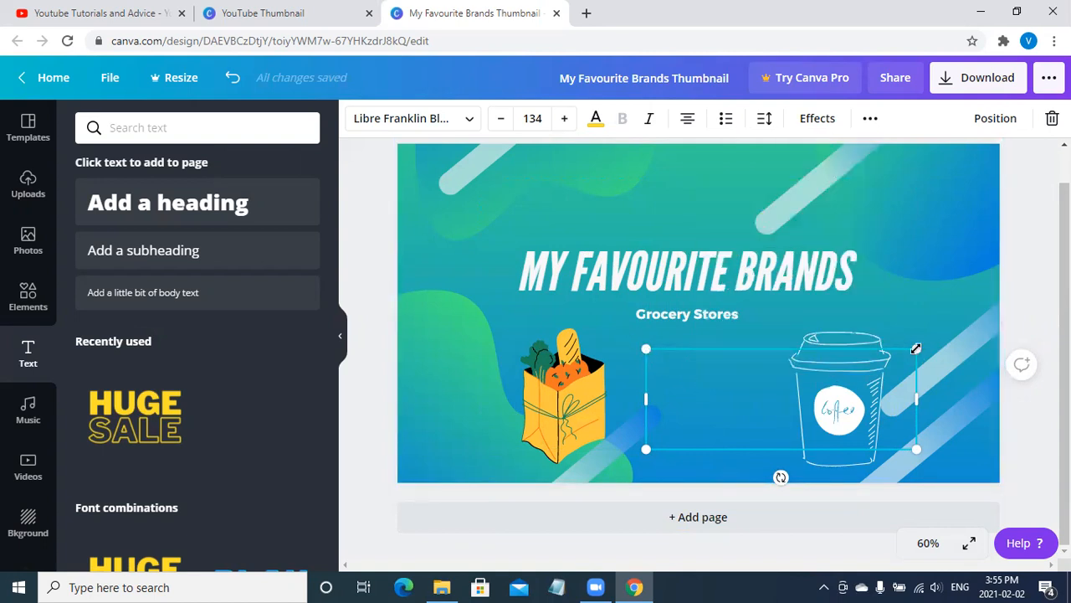
left_click_drag(916, 348, 739, 424)
key("Delete")
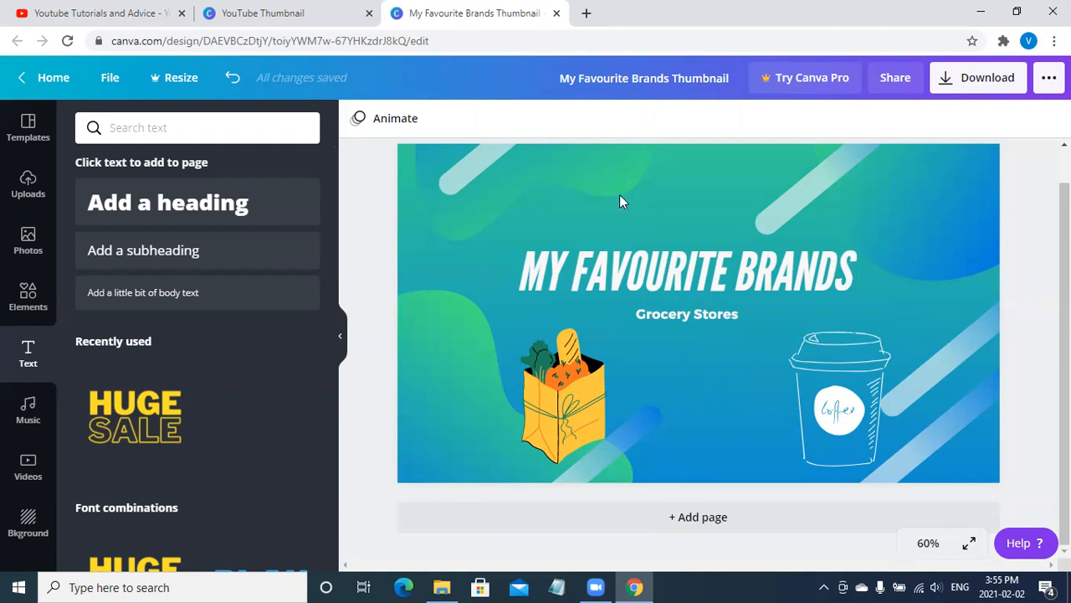
Download the thumbnail as a PNG after viewing the file type options, and dismiss the post-scheduling offer.
left_click(948, 84)
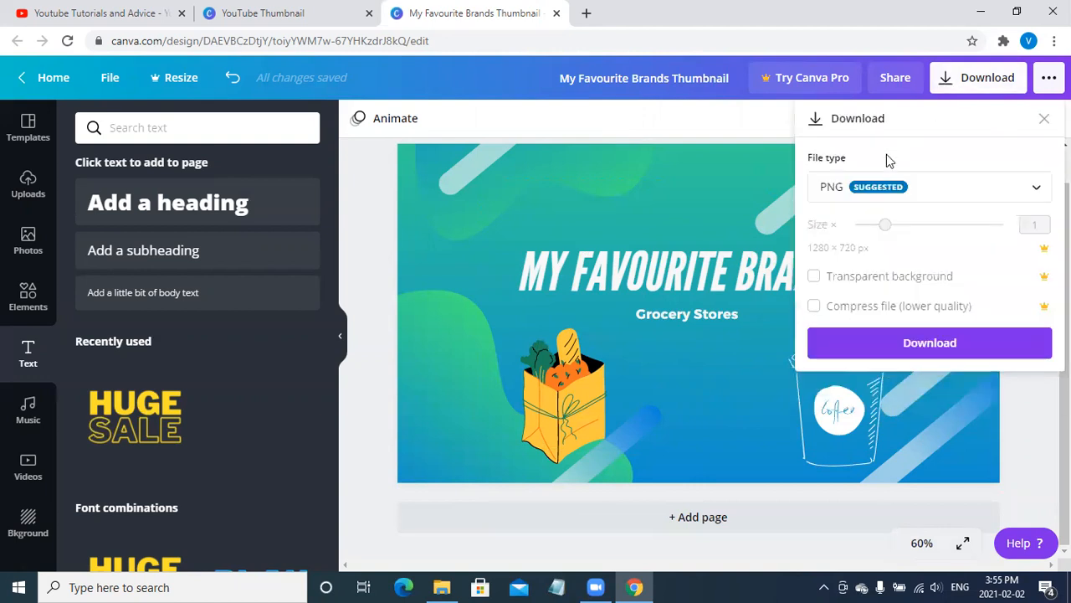
left_click(1040, 190)
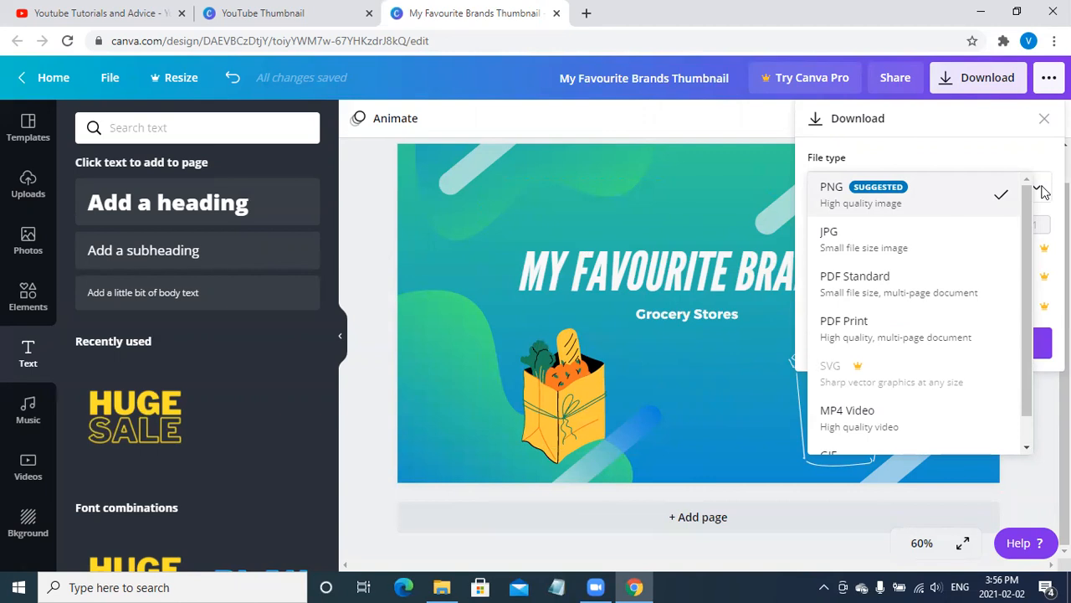
left_click(1042, 165)
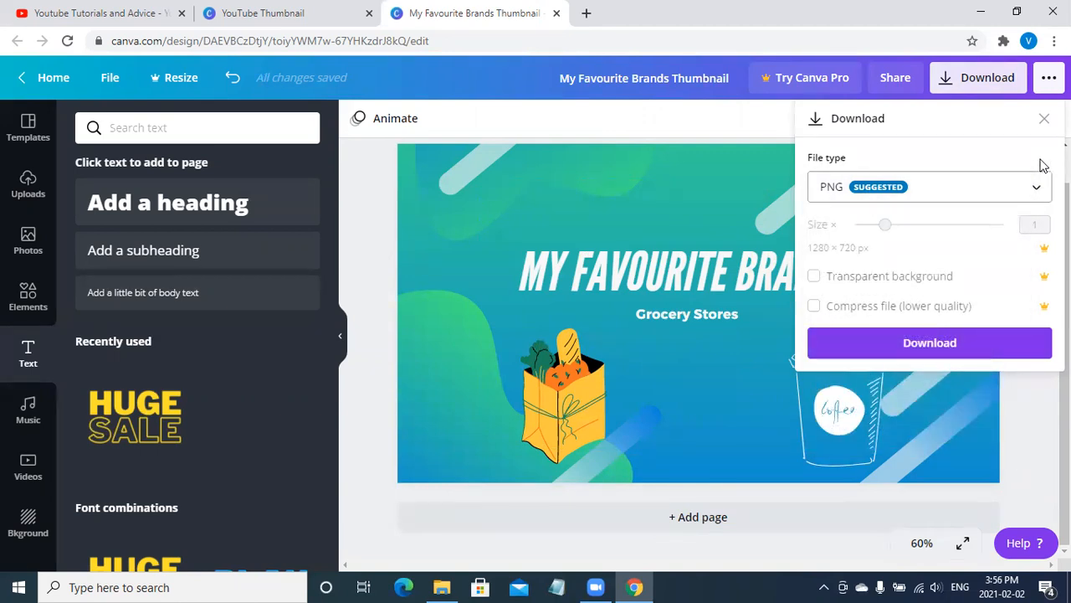
left_click(911, 347)
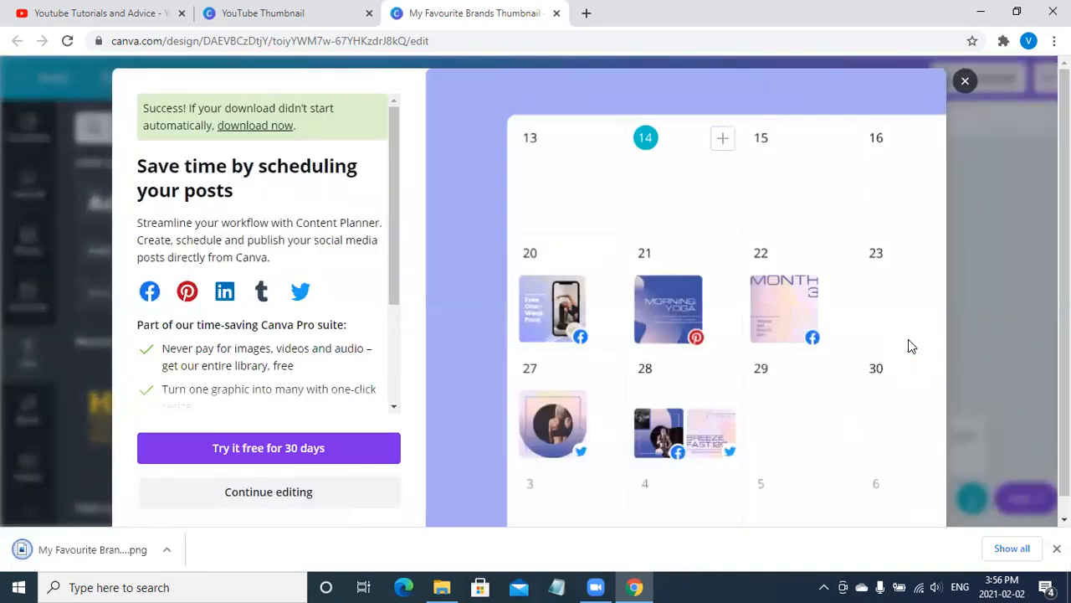
left_click(965, 83)
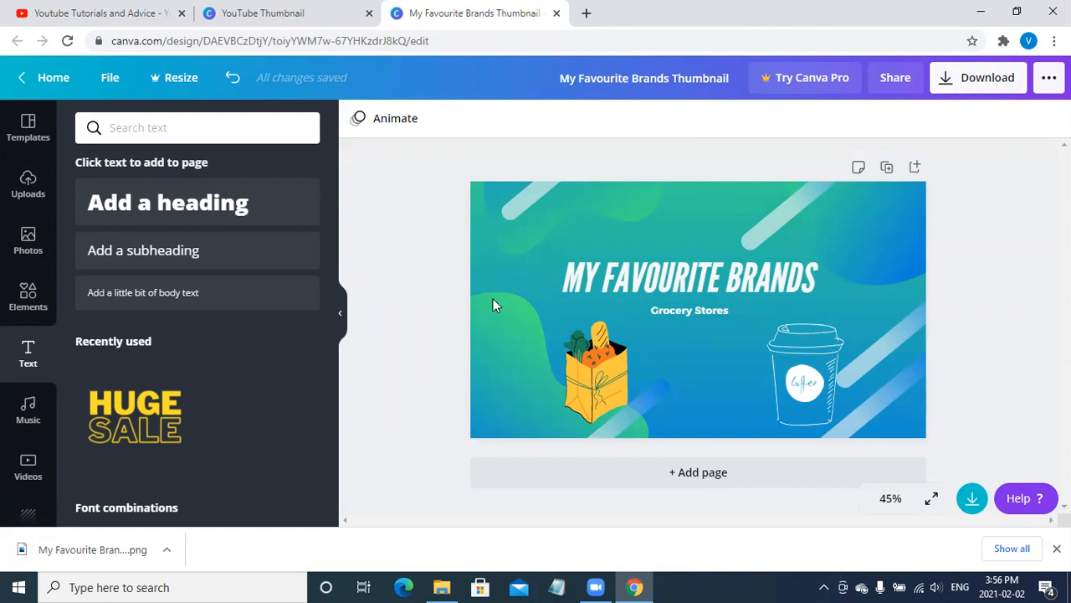
Open the downloaded thumbnail PNG to check it, and close the image viewer.
left_click(168, 554)
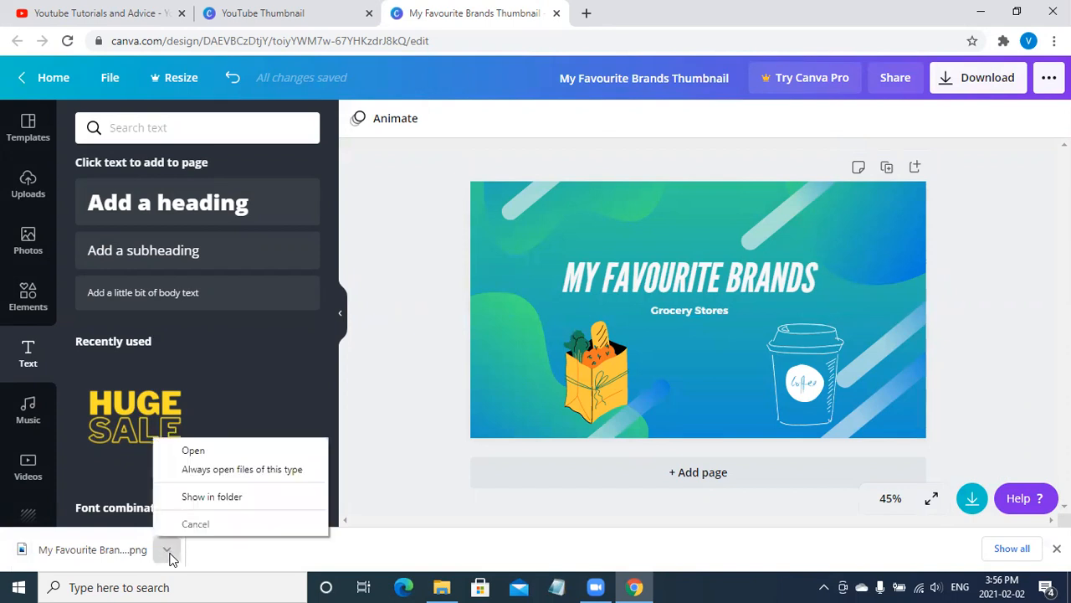
left_click(210, 452)
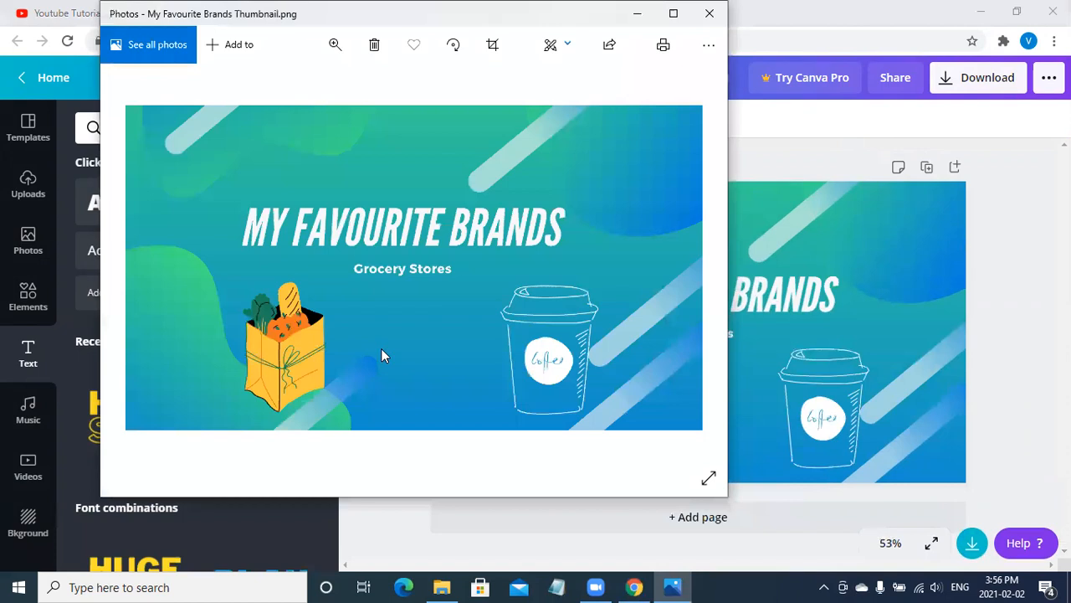
left_click(709, 14)
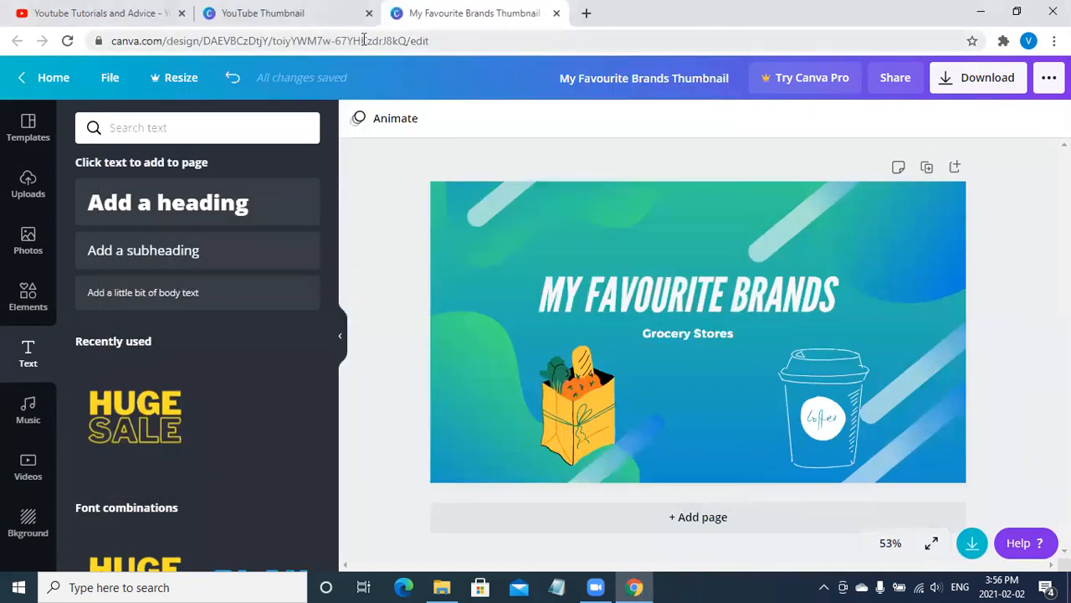
Switch to the YouTube channel and upload the "How To Upload A Video" MP4 from the Downloads folder.
left_click(136, 20)
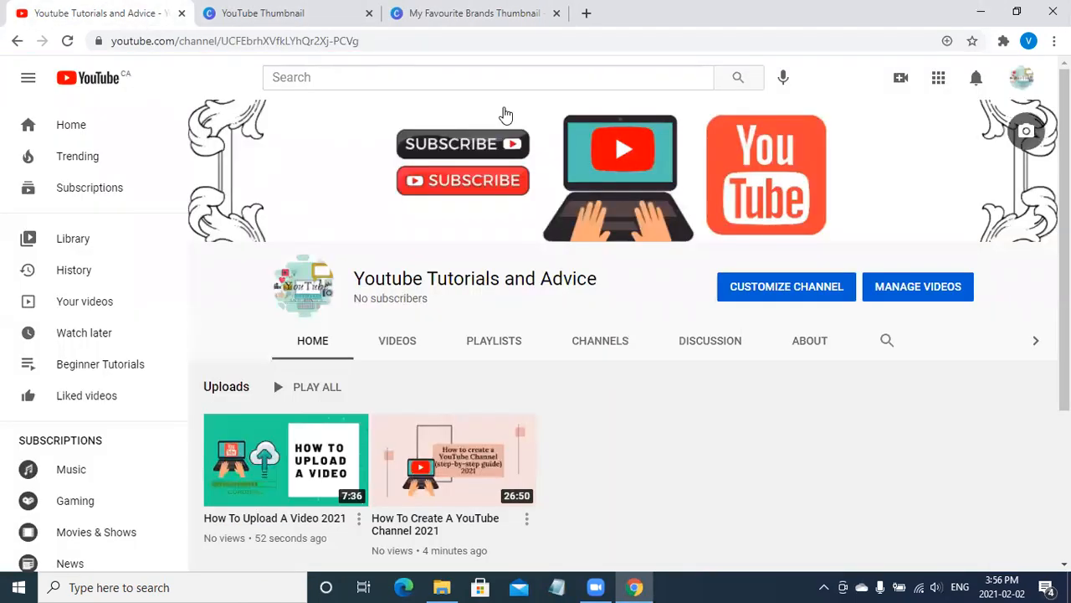
left_click(902, 80)
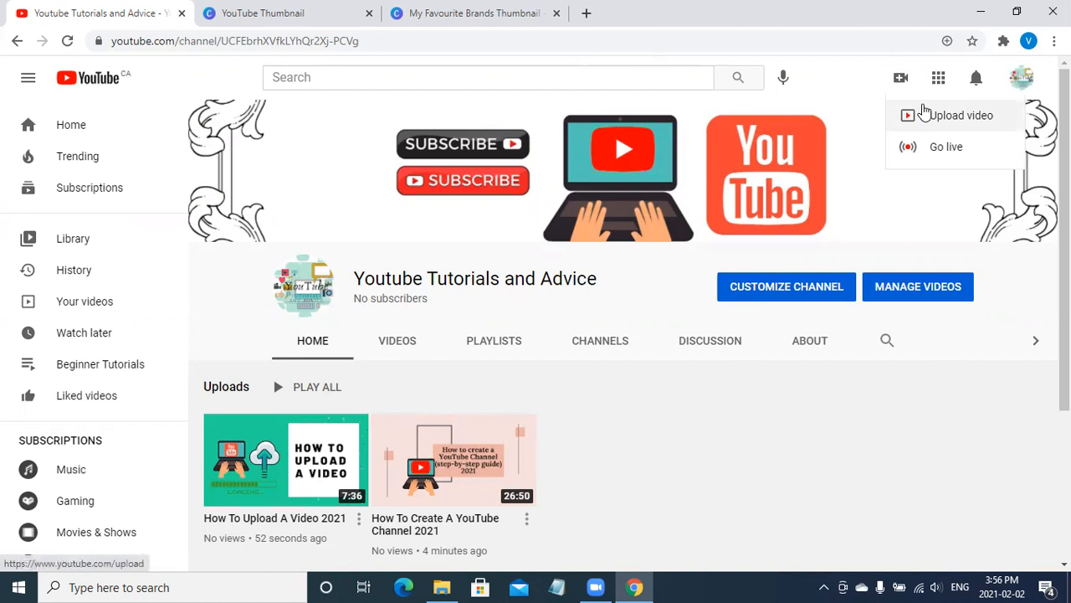
left_click(925, 113)
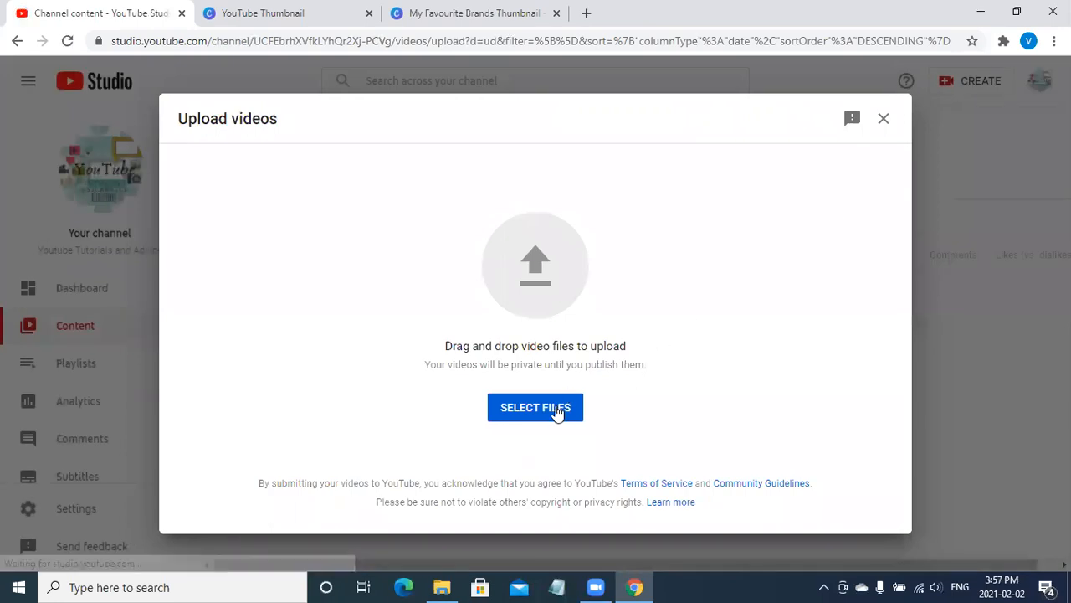
left_click(557, 410)
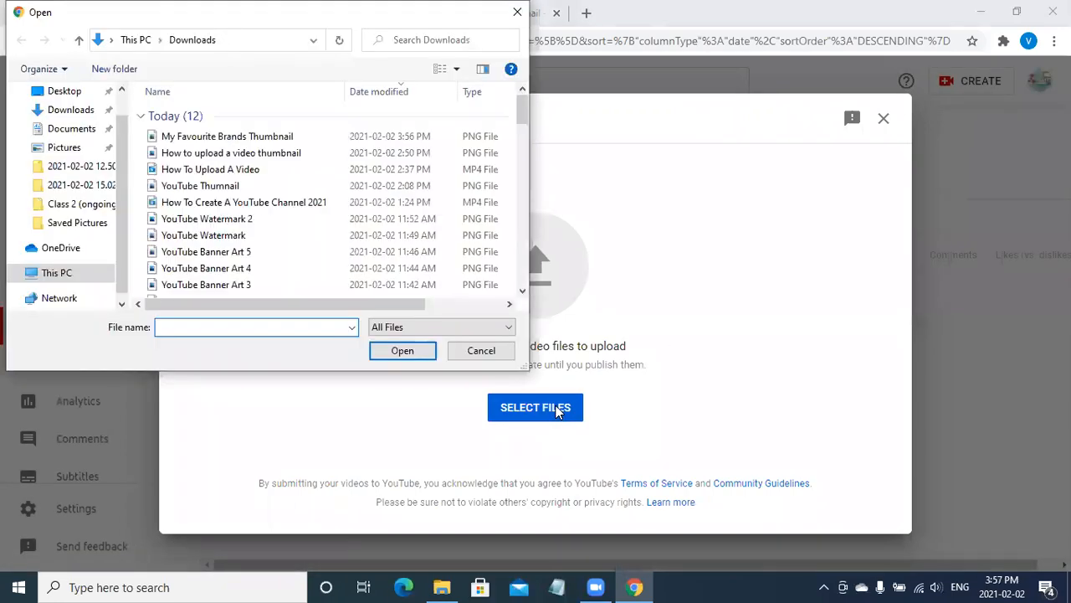
left_click(362, 172)
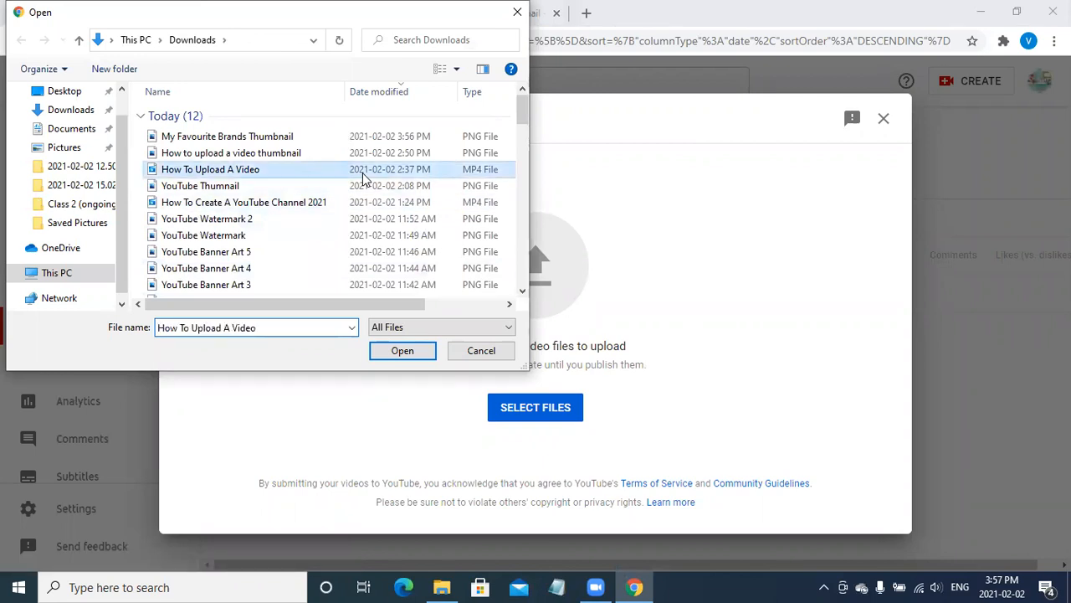
left_click(413, 352)
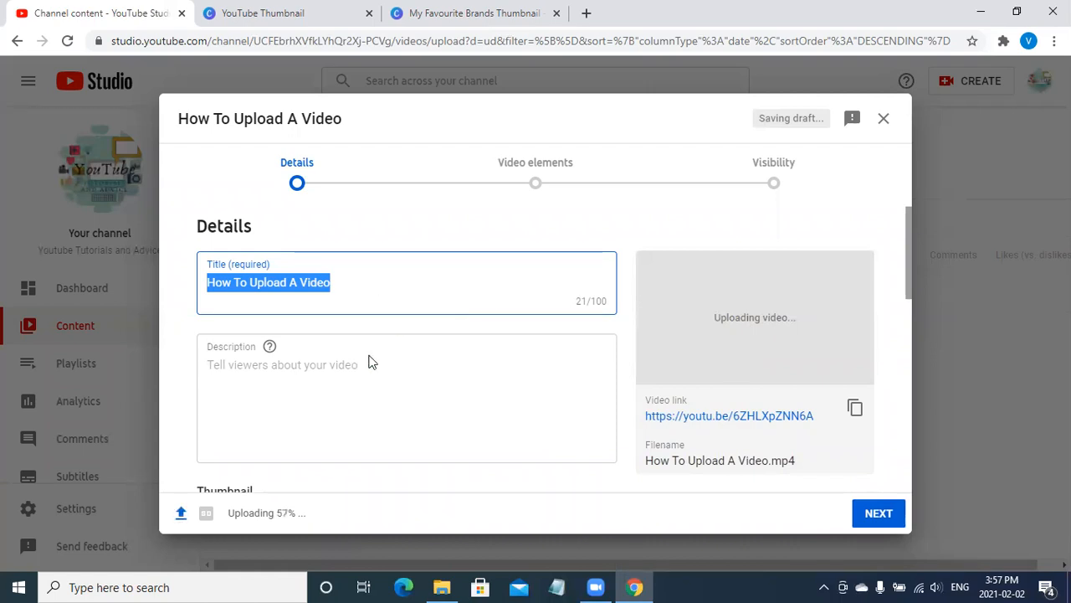
Enter "hkdshkfsh;kjhfshfjsh" as the video's description.
left_click(346, 379)
type("hkdshkfsh")
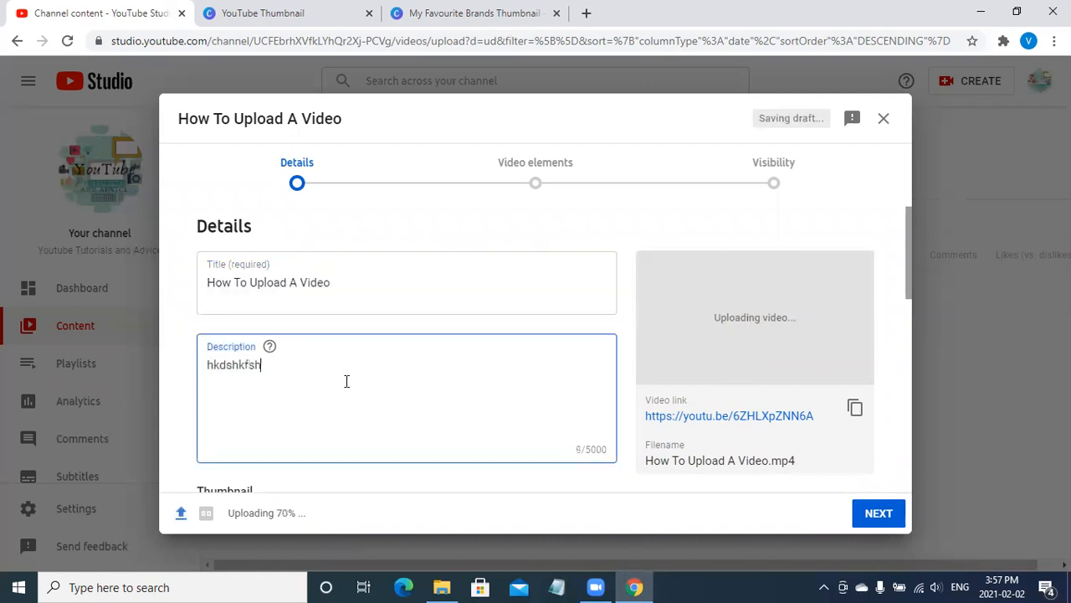
type(";kjhfshfjsh")
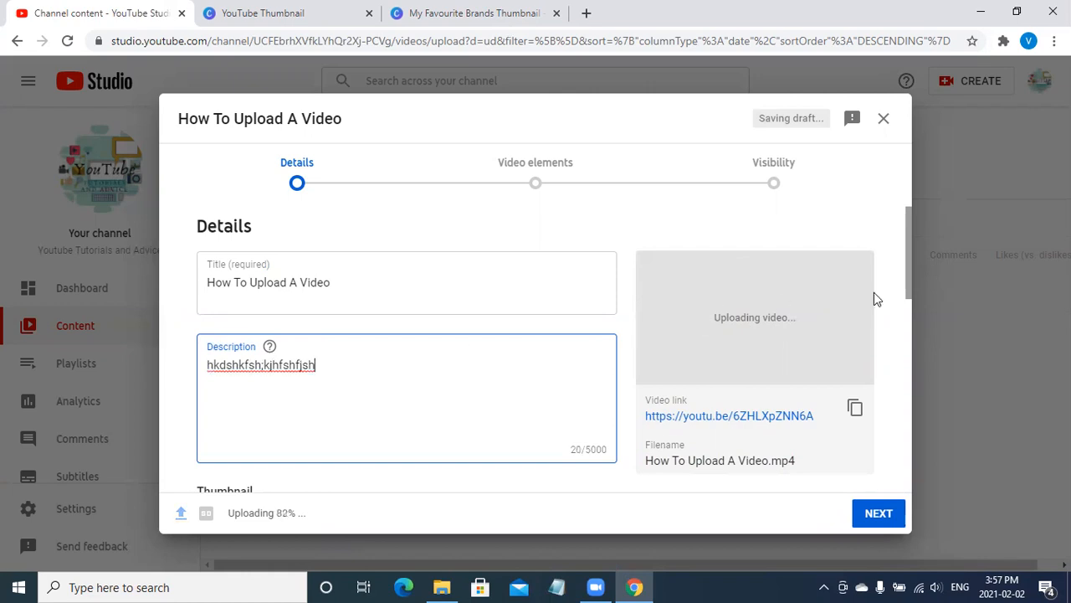
Upload the "My Favourite Brands Thumbnail" PNG as the video's custom thumbnail.
left_click_drag(908, 274, 915, 325)
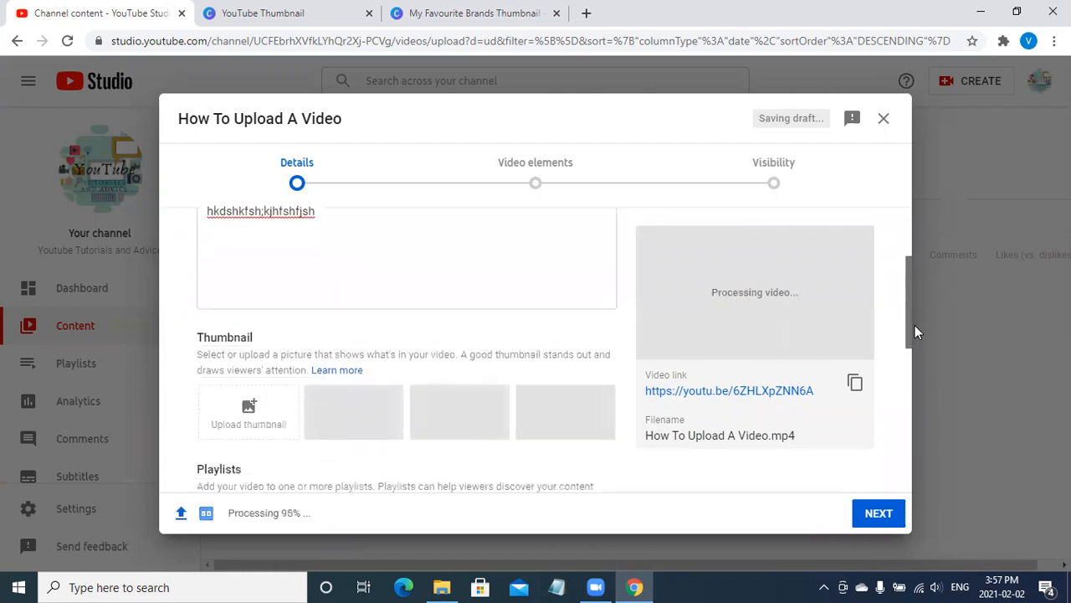
left_click(268, 426)
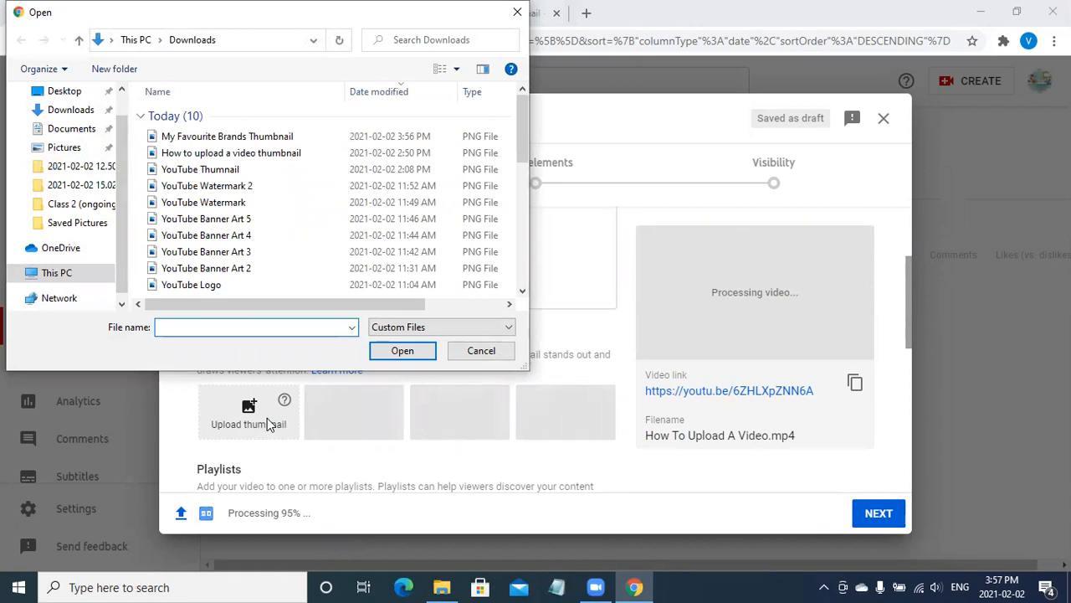
left_click(281, 141)
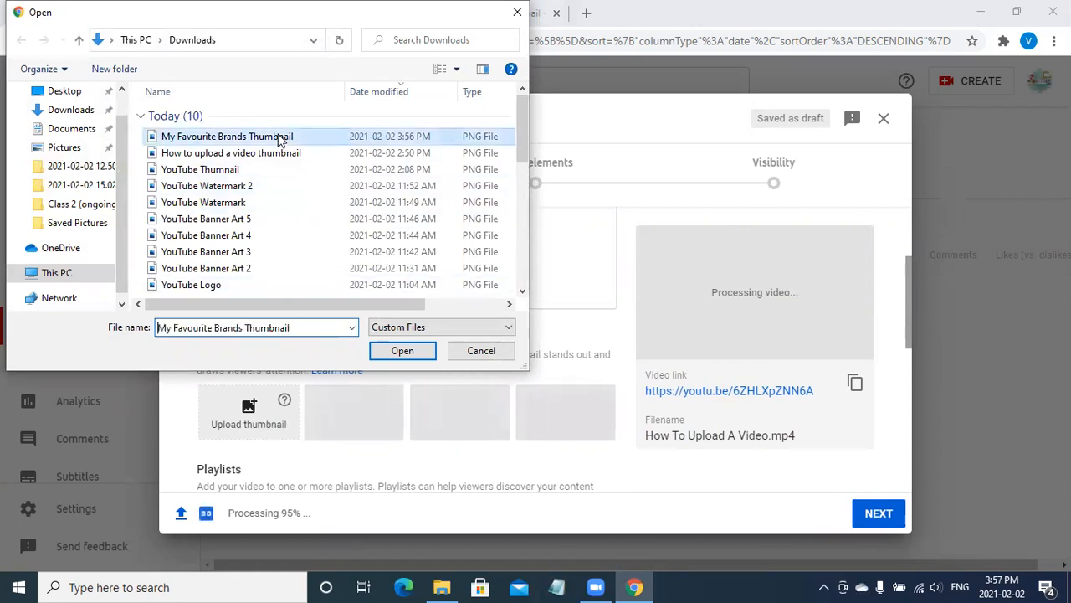
left_click(402, 351)
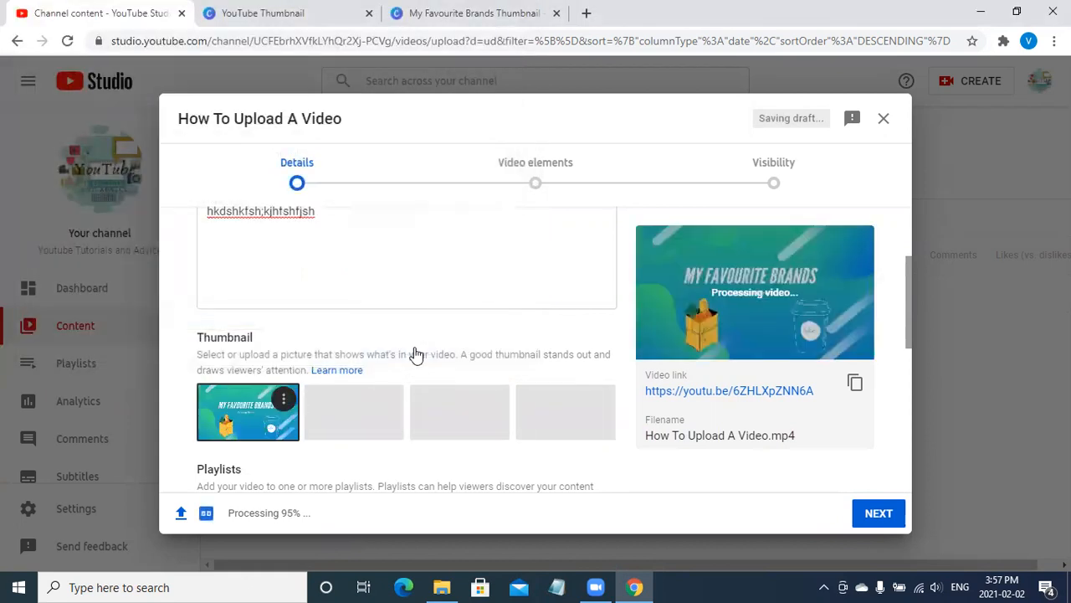